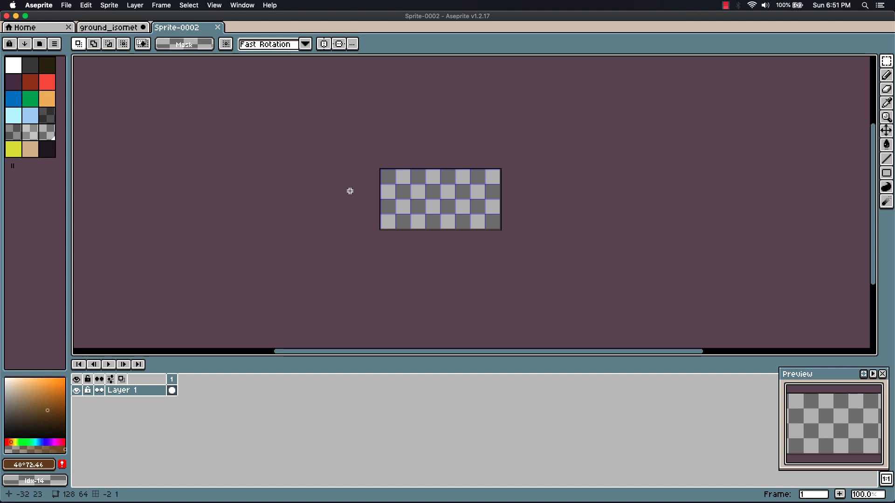
Collapse the timeline, centre the sprite, and pick the Line tool with the dark swatch
{"action": "scroll", "coordinate": [523, 199], "scroll_direction": "up", "scroll_amount": 3}
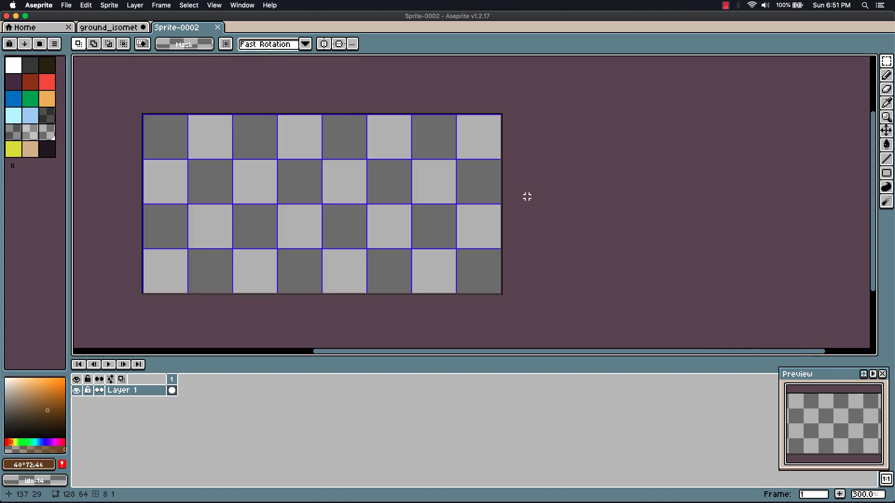
{"action": "scroll", "coordinate": [519, 202], "scroll_direction": "left", "scroll_amount": 2}
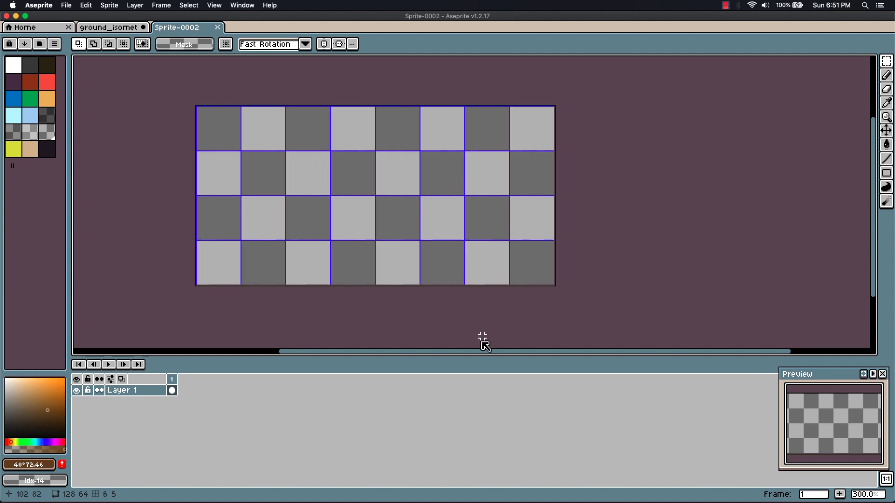
{"action": "left_click_drag", "start_coordinate": [502, 362], "coordinate": [526, 471]}
{"action": "left_click_drag", "start_coordinate": [429, 317], "coordinate": [476, 351]}
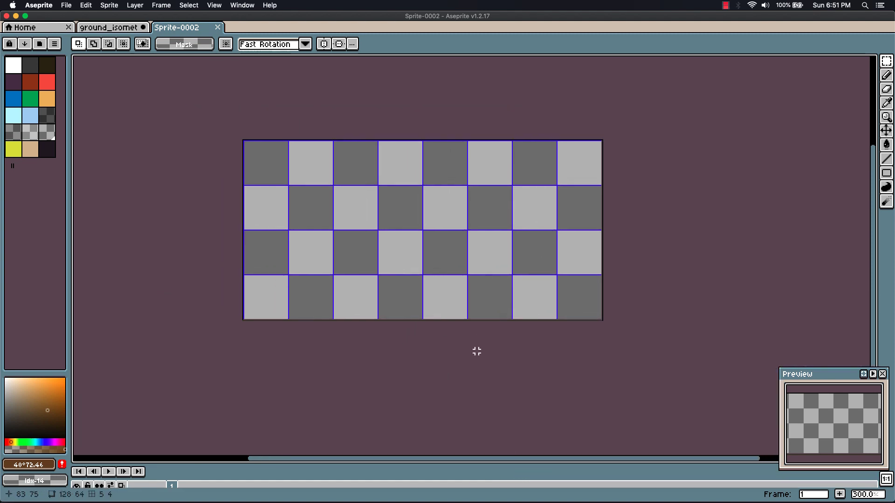
{"action": "left_click", "coordinate": [887, 161]}
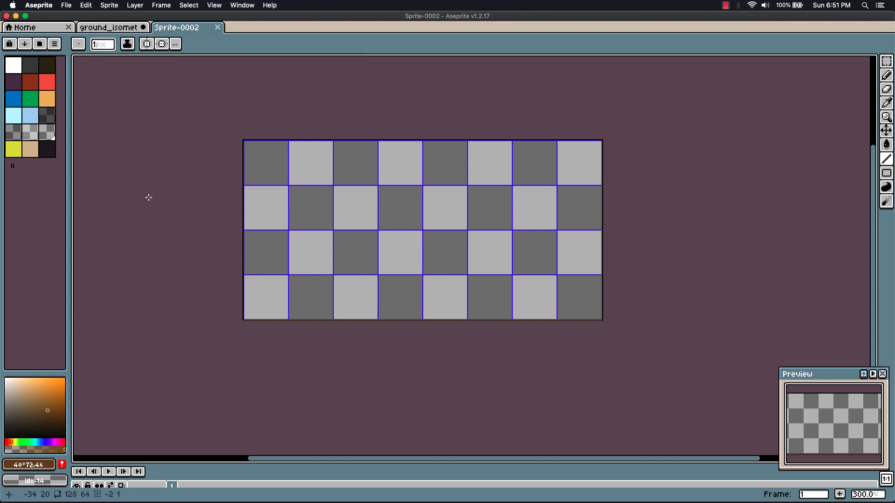
{"action": "left_click", "coordinate": [47, 152]}
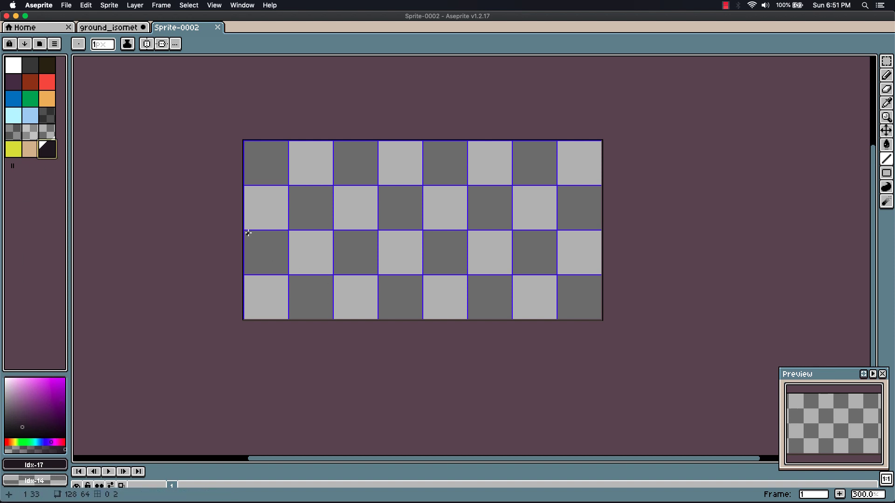
Draw a dark 2:1 diagonal from the left edge's midpoint to the centre, zooming to check its steps
{"action": "left_click_drag", "start_coordinate": [244, 232], "coordinate": [421, 274]}
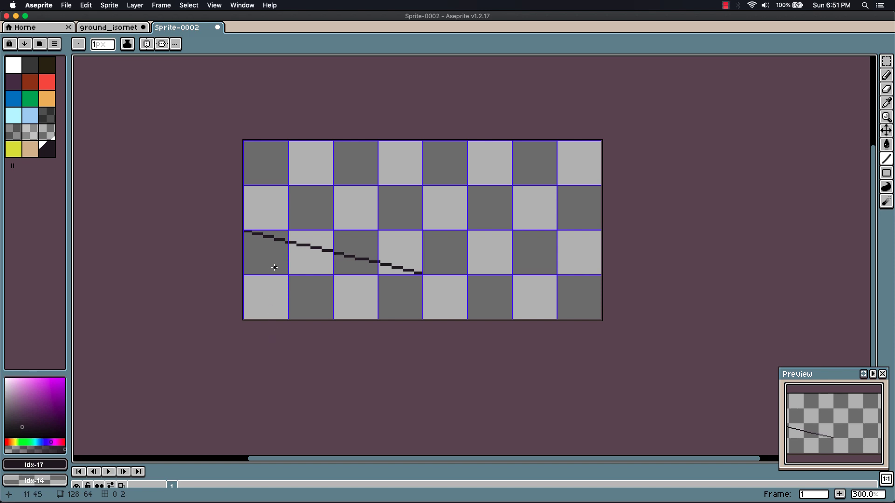
{"action": "scroll", "coordinate": [275, 266], "scroll_direction": "up", "scroll_amount": 6}
{"action": "left_click_drag", "start_coordinate": [326, 256], "coordinate": [336, 305]}
{"action": "scroll", "coordinate": [336, 306], "scroll_direction": "up", "scroll_amount": 1}
{"action": "scroll", "coordinate": [339, 305], "scroll_direction": "down", "scroll_amount": 1}
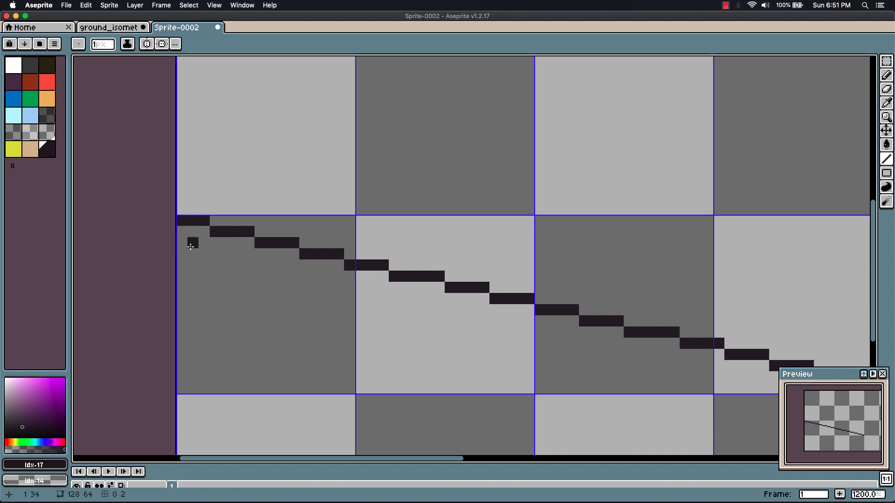
{"action": "left_click_drag", "start_coordinate": [538, 355], "coordinate": [420, 326]}
{"action": "scroll", "coordinate": [420, 326], "scroll_direction": "down", "scroll_amount": 3}
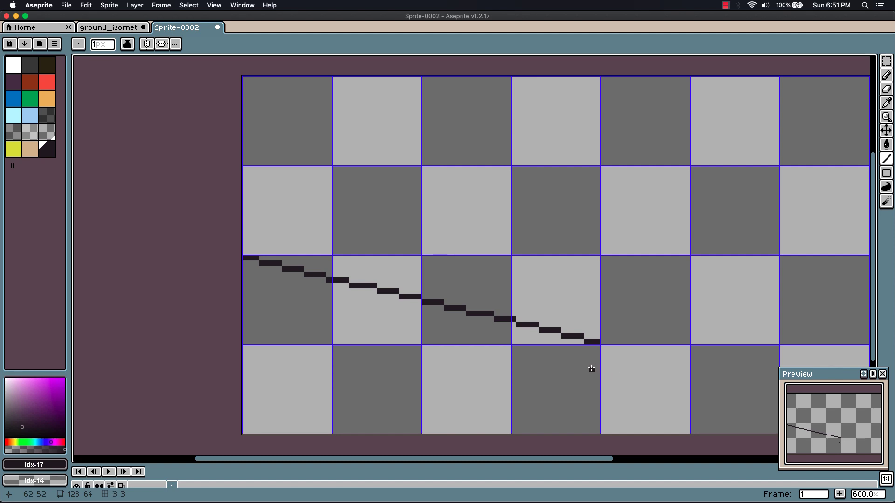
{"action": "left_click_drag", "start_coordinate": [591, 361], "coordinate": [537, 345]}
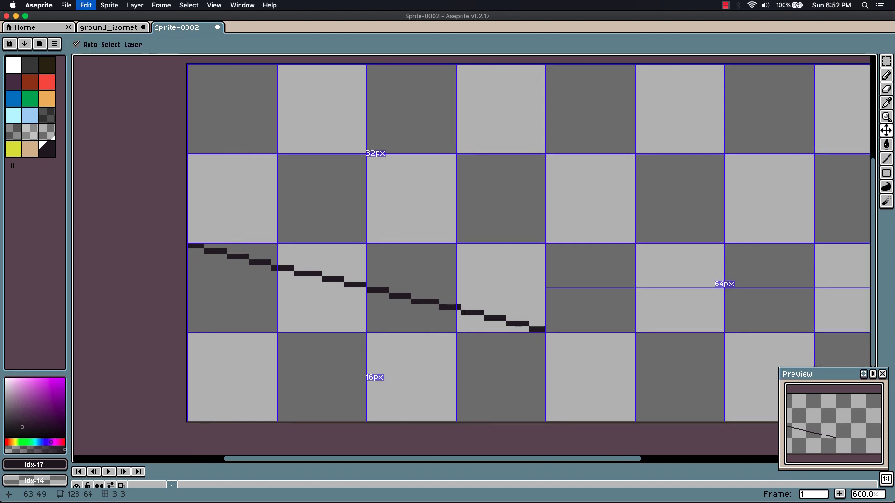
Undo the diagonal line and reselect the Line tool
{"action": "key", "text": "super+z"}
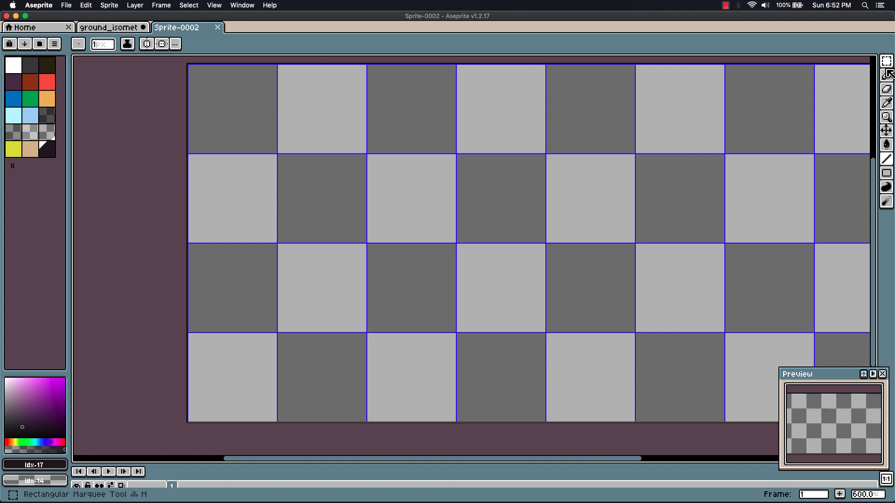
{"action": "left_click", "coordinate": [887, 76]}
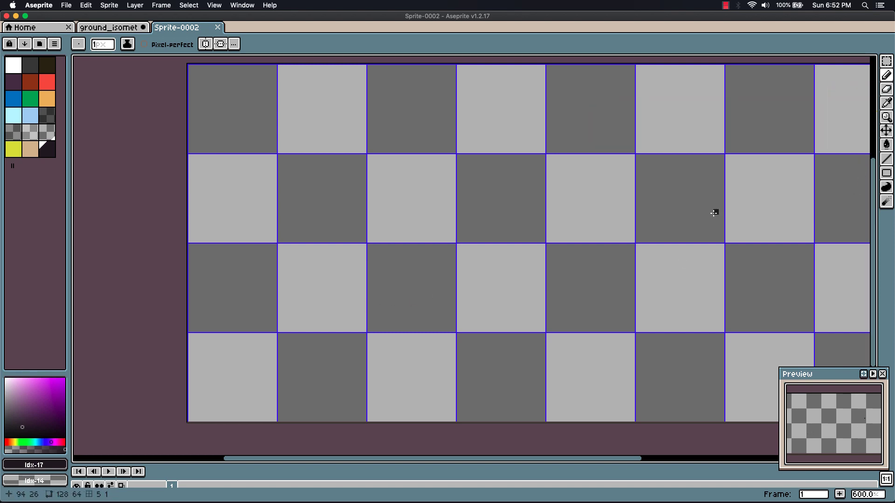
{"action": "left_click", "coordinate": [887, 159]}
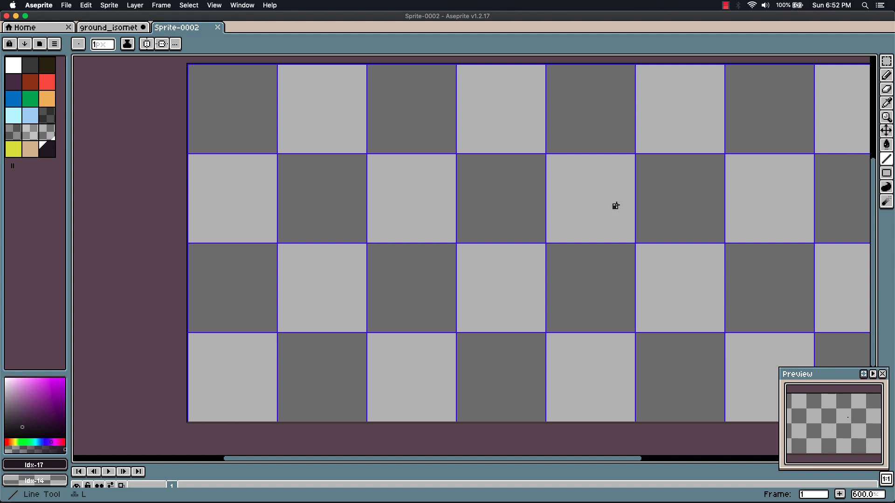
Turn on both vertical and horizontal symmetry
{"action": "scroll", "coordinate": [364, 272], "scroll_direction": "right", "scroll_amount": 5}
{"action": "left_click", "coordinate": [146, 44]}
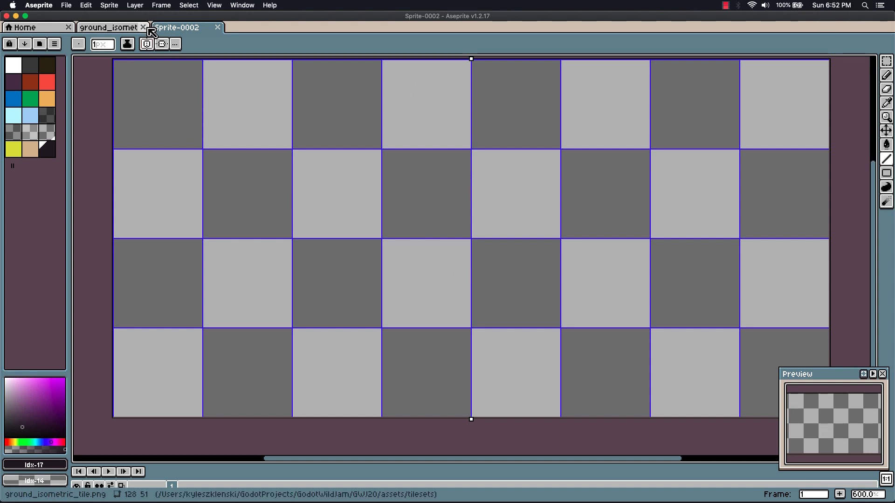
{"action": "left_click", "coordinate": [164, 44]}
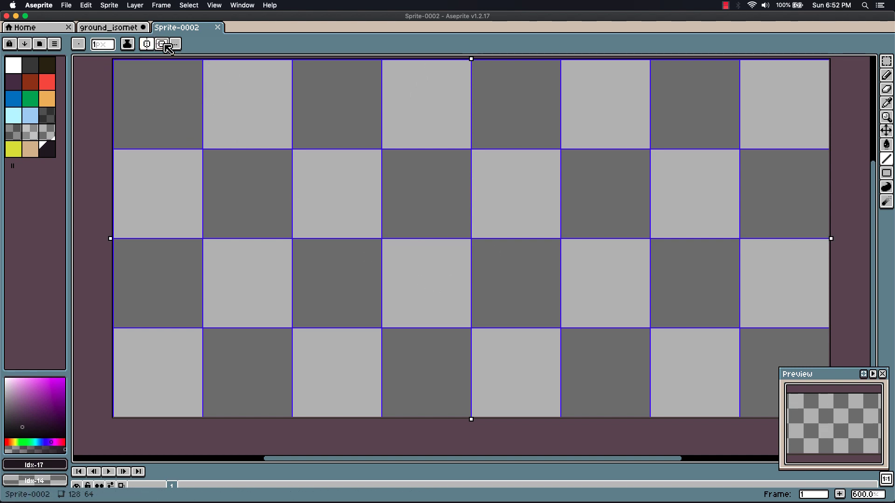
Draw the mirrored dark 2:1 stair-step diamond across the full width, then turn symmetry off
{"action": "left_click", "coordinate": [116, 241]}
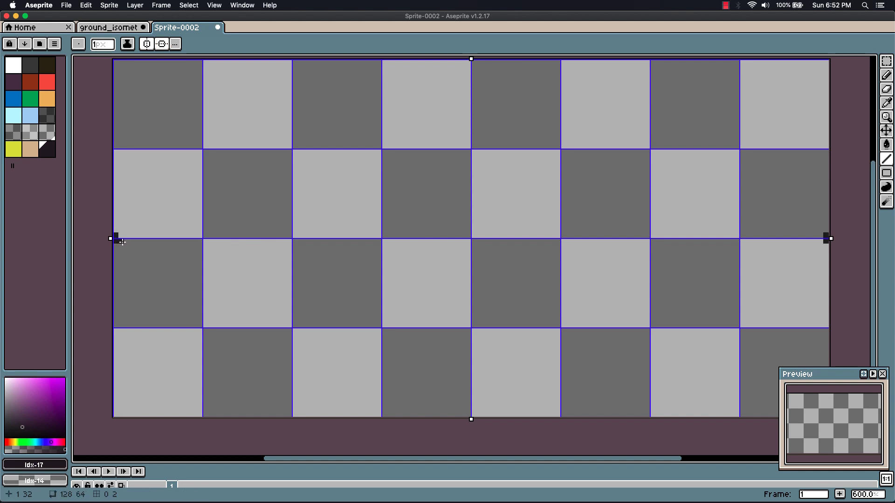
{"action": "left_click_drag", "start_coordinate": [122, 242], "coordinate": [126, 243]}
{"action": "left_click", "coordinate": [133, 243]}
{"action": "mouse_move", "coordinate": [138, 246]}
{"action": "left_mouse_down"}
{"action": "mouse_move", "coordinate": [154, 257]}
{"action": "mouse_move", "coordinate": [223, 263]}
{"action": "left_mouse_up"}
{"action": "left_click", "coordinate": [886, 74]}
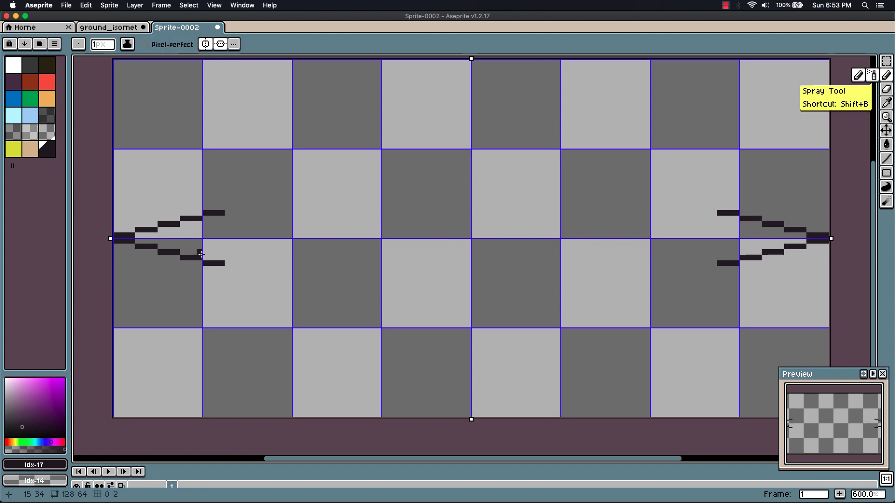
{"action": "mouse_move", "coordinate": [225, 269]}
{"action": "left_mouse_down"}
{"action": "mouse_move", "coordinate": [367, 297]}
{"action": "mouse_move", "coordinate": [416, 314]}
{"action": "mouse_move", "coordinate": [418, 324]}
{"action": "mouse_move", "coordinate": [470, 325]}
{"action": "left_mouse_up"}
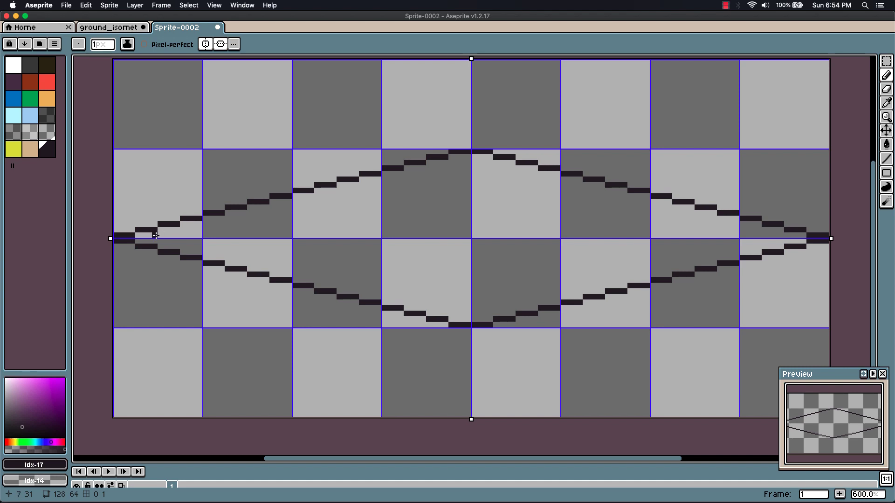
{"action": "left_click", "coordinate": [220, 44]}
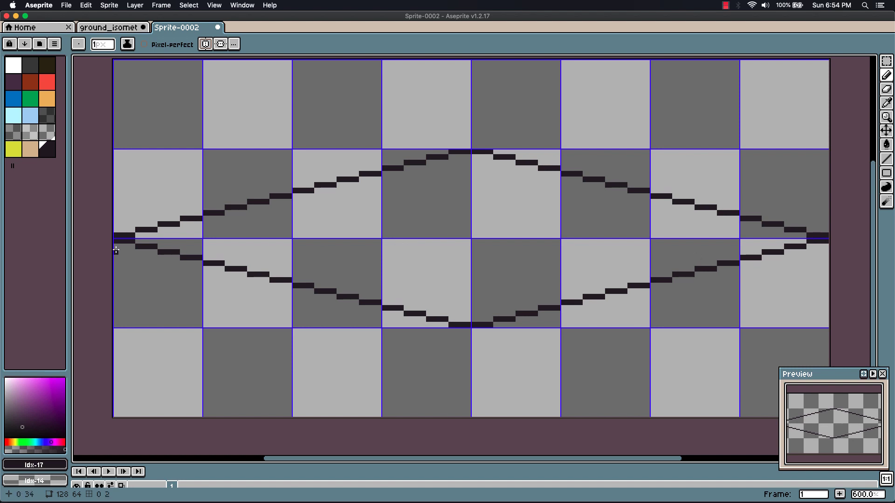
Marquee-select the diamond's lower half and shift it up 1 pixel to merge the side tips
{"action": "key", "text": "m"}
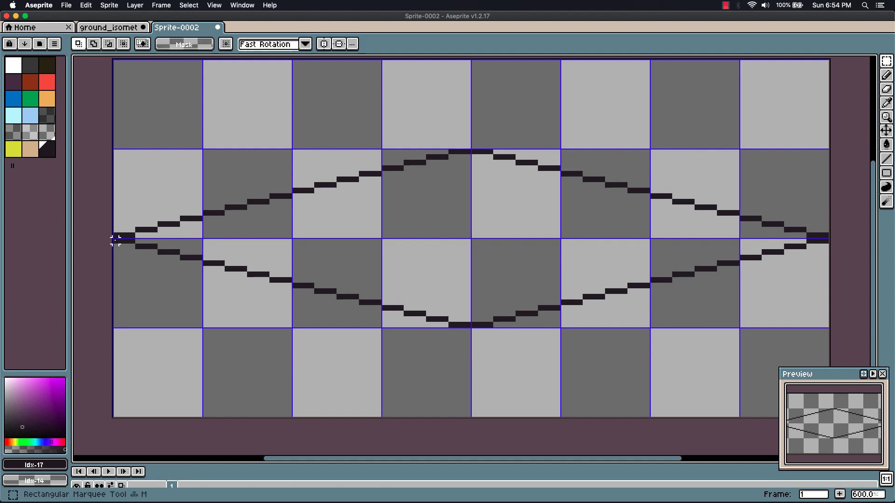
{"action": "left_click_drag", "start_coordinate": [115, 241], "coordinate": [642, 342]}
{"action": "left_click_drag", "start_coordinate": [530, 305], "coordinate": [790, 283]}
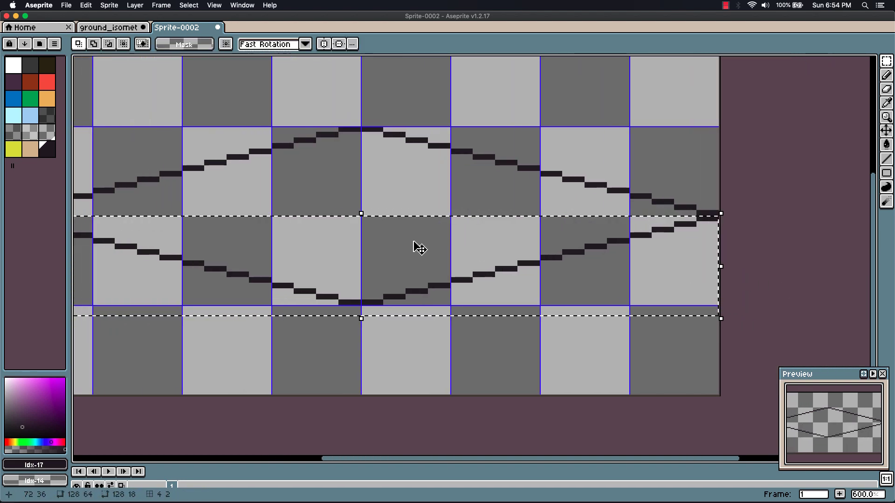
{"action": "left_click_drag", "start_coordinate": [399, 244], "coordinate": [520, 264]}
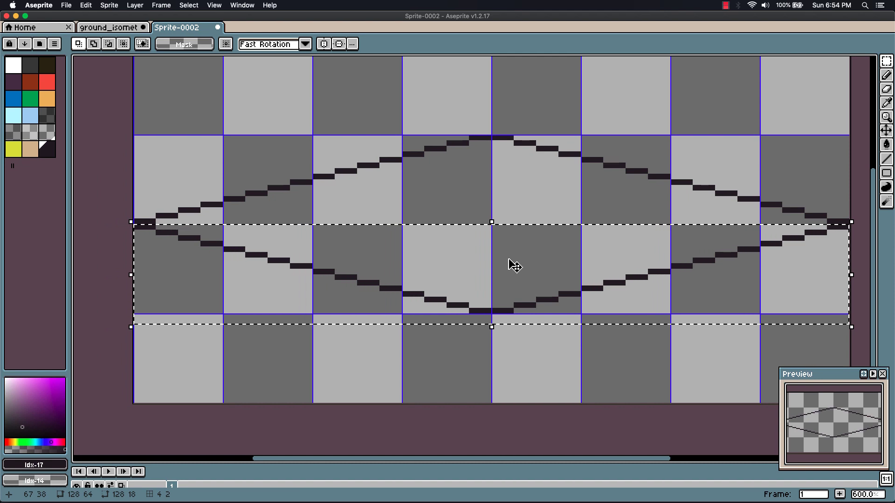
{"action": "key", "text": "Up"}
{"action": "left_click", "coordinate": [519, 326]}
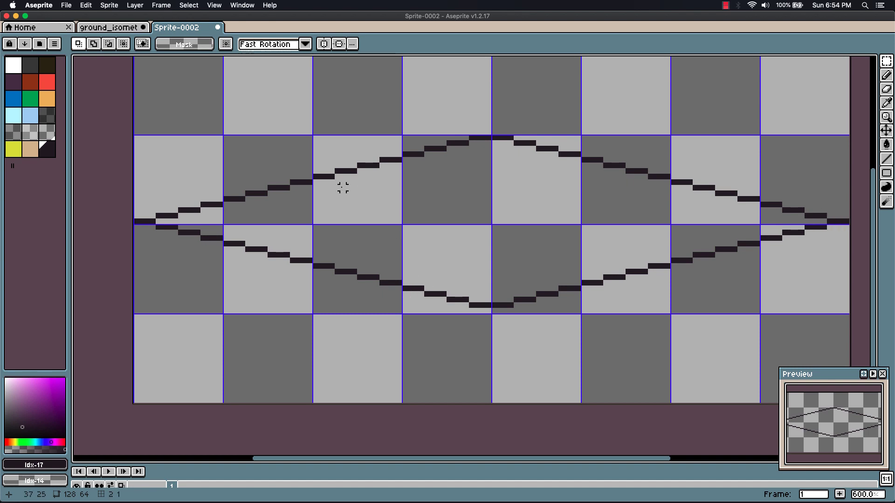
Select the whole diamond and move it up until its top point touches the top edge
{"action": "left_click_drag", "start_coordinate": [135, 138], "coordinate": [846, 305]}
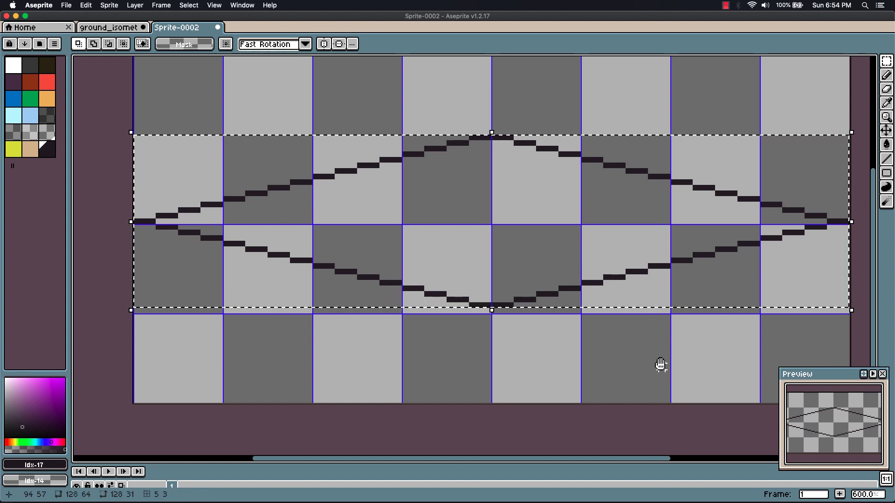
{"action": "scroll", "coordinate": [658, 364], "scroll_direction": "up", "scroll_amount": 1}
{"action": "scroll", "coordinate": [644, 399], "scroll_direction": "down", "scroll_amount": 1}
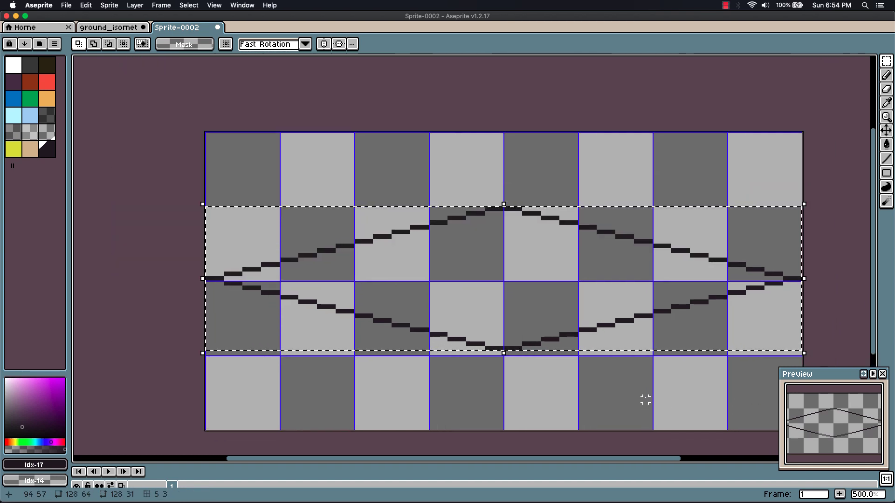
{"action": "key", "text": "Up"}
{"action": "key", "text": "Up"}
{"action": "key", "text": "Up"}
{"action": "key", "text": "Up"}
{"action": "key", "text": "Up"}
{"action": "key", "text": "Up"}
{"action": "key", "text": "Up"}
{"action": "key", "text": "Up"}
{"action": "key", "text": "Up"}
{"action": "key", "text": "Up"}
{"action": "key", "text": "Up"}
{"action": "key", "text": "Up"}
{"action": "key", "text": "Up"}
{"action": "key", "text": "Up"}
{"action": "key", "text": "Up"}
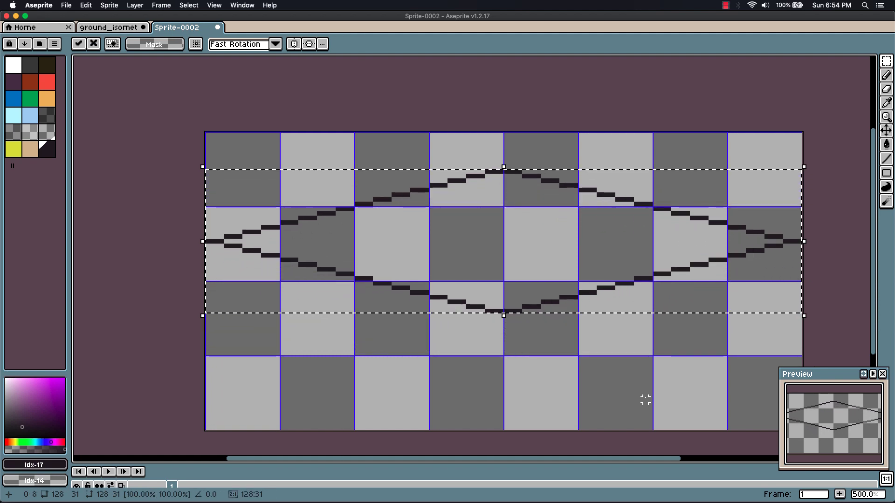
{"action": "key", "text": "Up"}
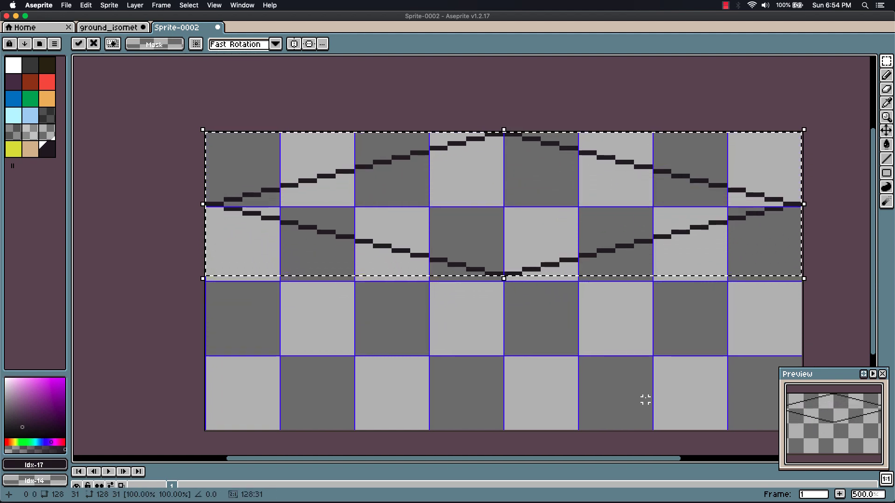
{"action": "key", "text": "ctrl+d"}
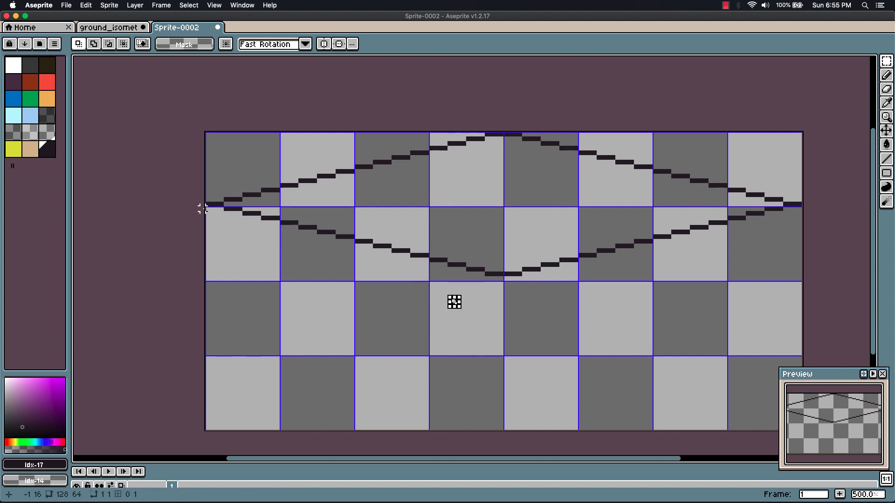
Copy the diamond's lower-edge band and paste it about 21 pixels lower
{"action": "left_click_drag", "start_coordinate": [206, 204], "coordinate": [816, 282]}
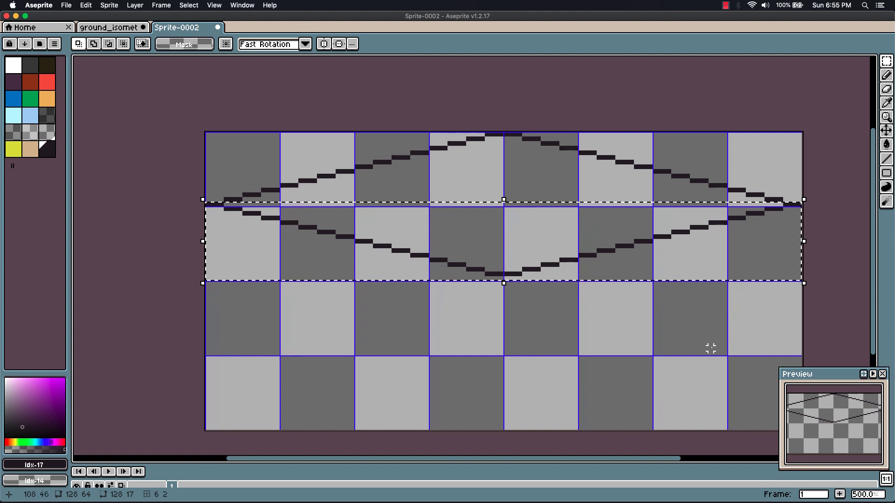
{"action": "key", "text": "super+v"}
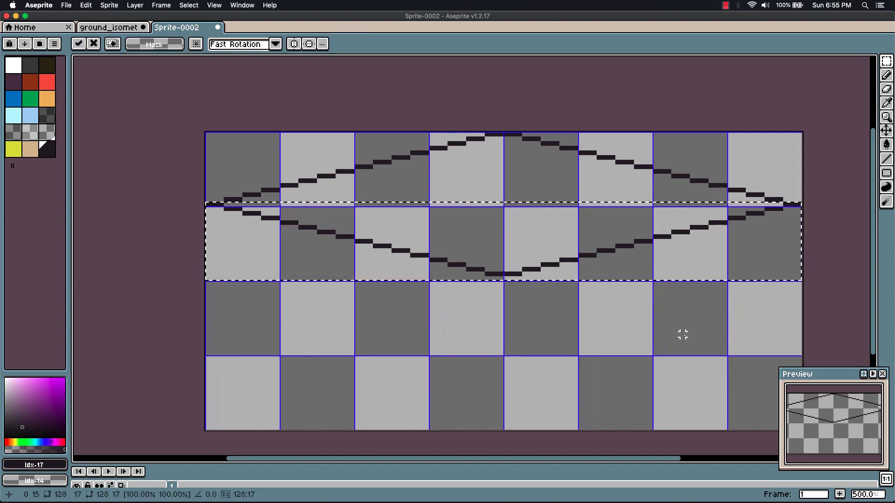
{"action": "key", "text": "Down"}
{"action": "key", "text": "Down"}
{"action": "key", "text": "Down"}
{"action": "key", "text": "Down"}
{"action": "key", "text": "Down"}
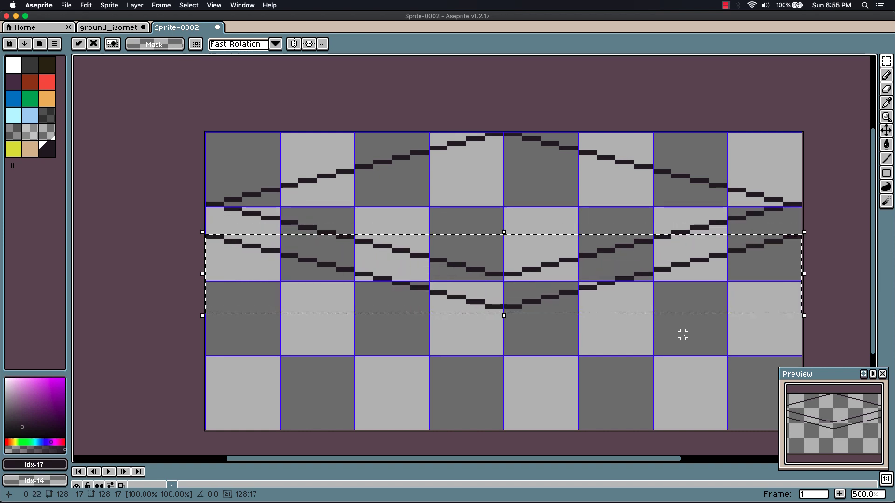
{"action": "key", "text": "Up"}
{"action": "key", "text": "Up"}
{"action": "key", "text": "Up"}
{"action": "key", "text": "Up"}
{"action": "key", "text": "Up"}
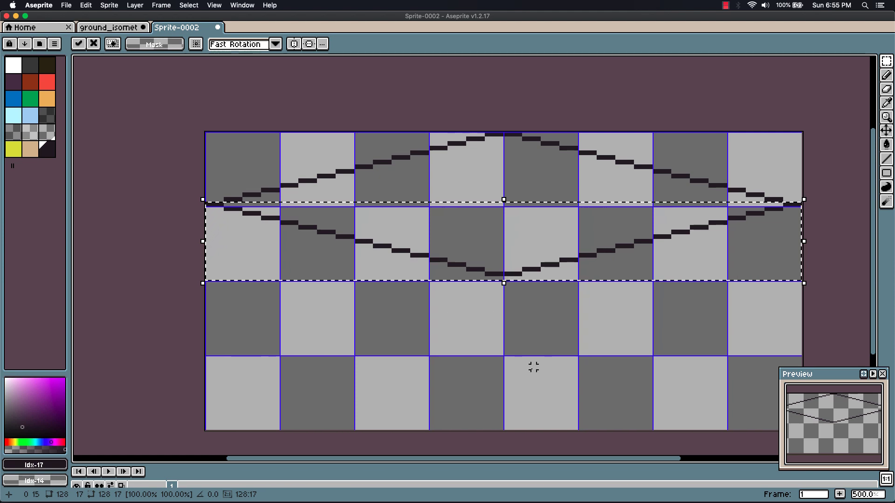
{"action": "key", "text": "Down"}
{"action": "key", "text": "Down"}
{"action": "key", "text": "Down"}
{"action": "key", "text": "Down"}
{"action": "key", "text": "Down"}
{"action": "key", "text": "Down"}
{"action": "key", "text": "Down"}
{"action": "key", "text": "Down"}
{"action": "key", "text": "Down"}
{"action": "key", "text": "Down"}
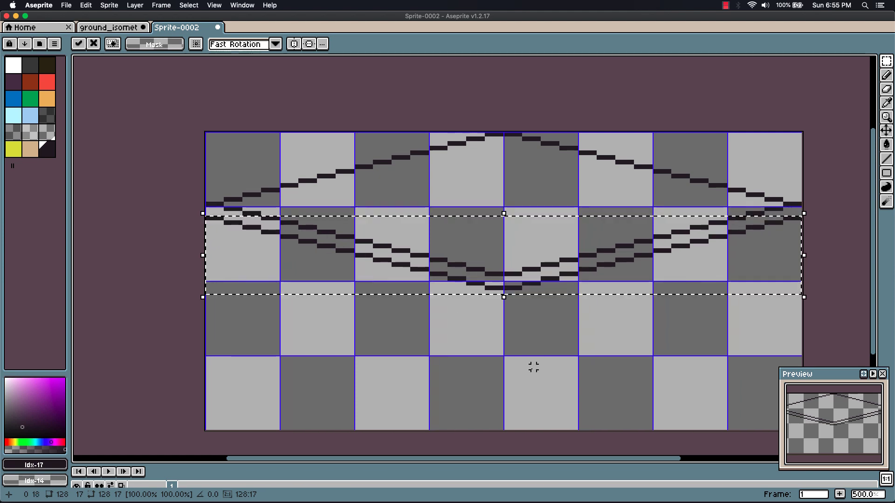
{"action": "key", "text": "Down"}
{"action": "key", "text": "Down"}
{"action": "key", "text": "Down"}
{"action": "key", "text": "Down"}
{"action": "key", "text": "Down"}
{"action": "key", "text": "Down"}
{"action": "key", "text": "Down"}
{"action": "key", "text": "Down"}
{"action": "key", "text": "Down"}
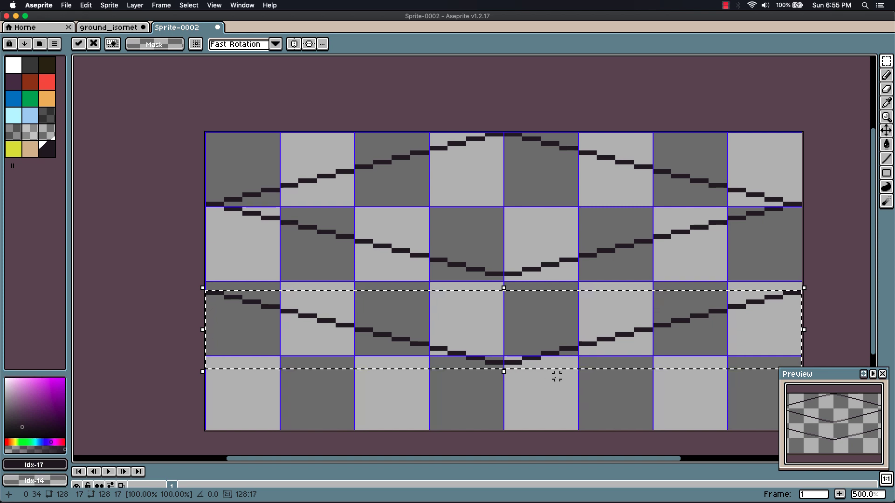
{"action": "left_click_drag", "start_coordinate": [557, 376], "coordinate": [562, 383]}
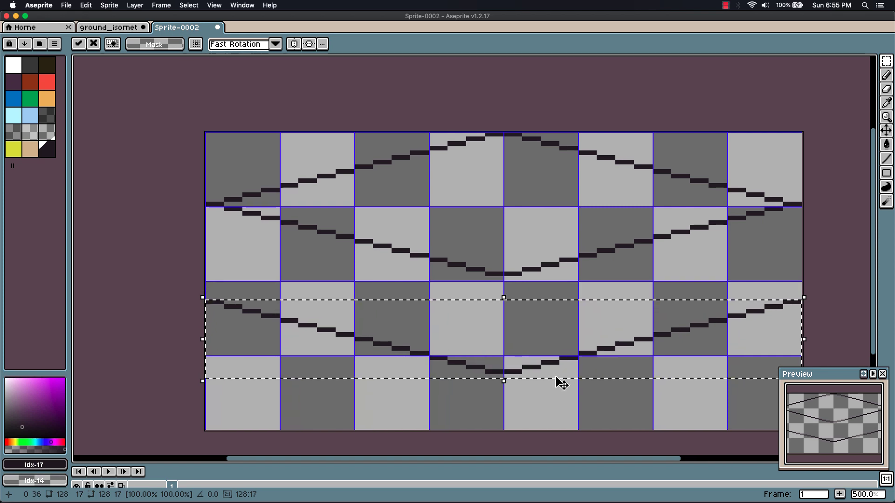
Commit the pasted lower edge and select a thin strip at the lower V's centre
{"action": "key", "text": "ctrl+d"}
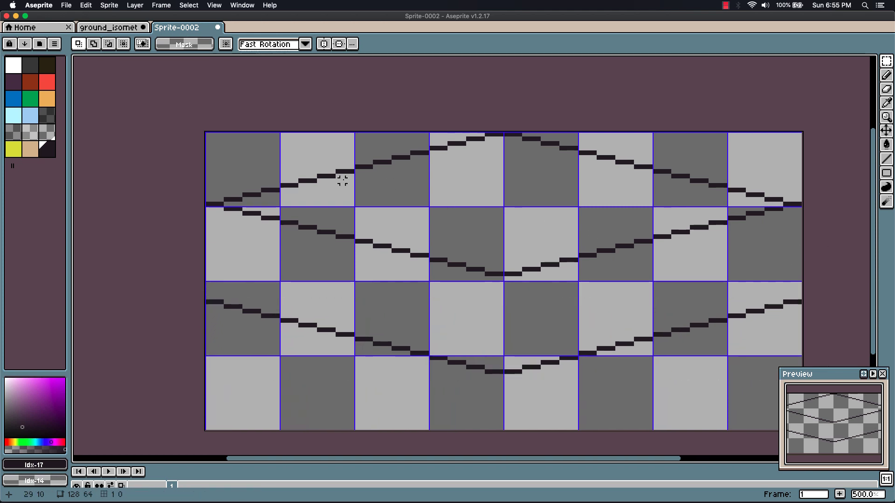
{"action": "left_click_drag", "start_coordinate": [211, 135], "coordinate": [810, 363]}
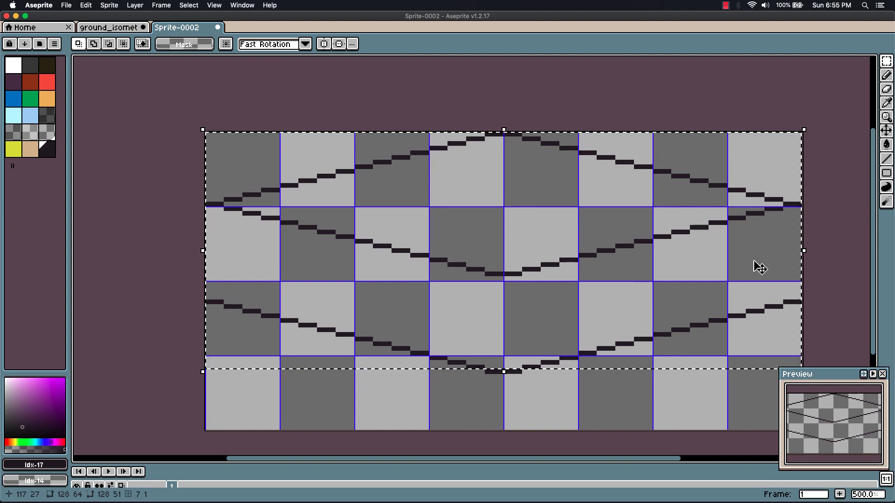
{"action": "key", "text": "super+d"}
{"action": "key", "text": "u"}
{"action": "left_click_drag", "start_coordinate": [500, 274], "coordinate": [511, 372]}
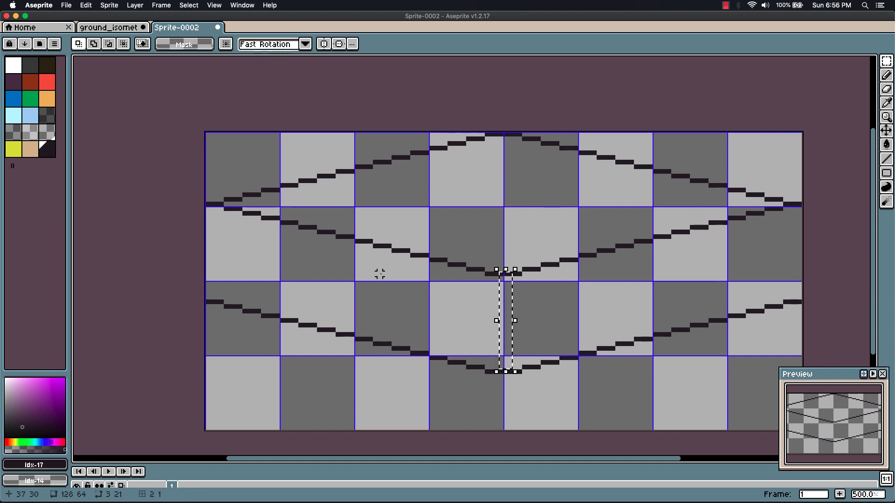
Nudge the copied lower edge up one pixel beneath the diamond and clear the selection
{"action": "left_click_drag", "start_coordinate": [194, 282], "coordinate": [839, 385]}
{"action": "key", "text": "Up"}
{"action": "key", "text": "super+d"}
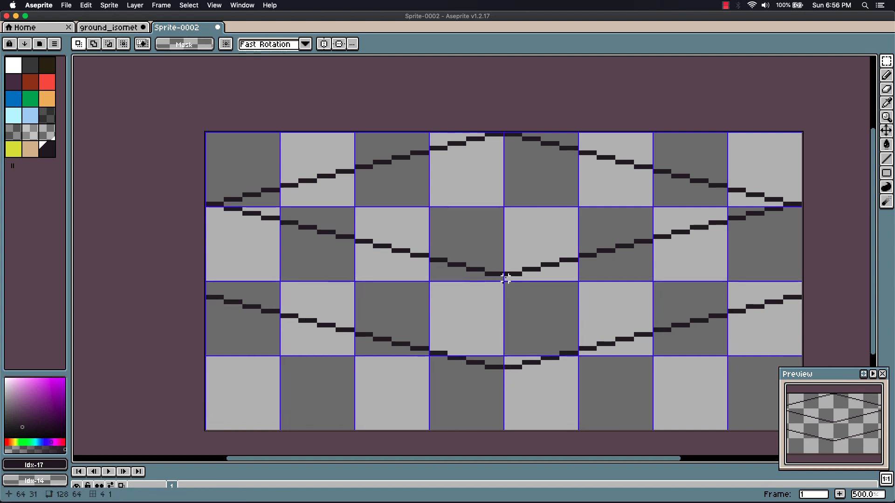
{"action": "left_click_drag", "start_coordinate": [206, 134], "coordinate": [815, 364]}
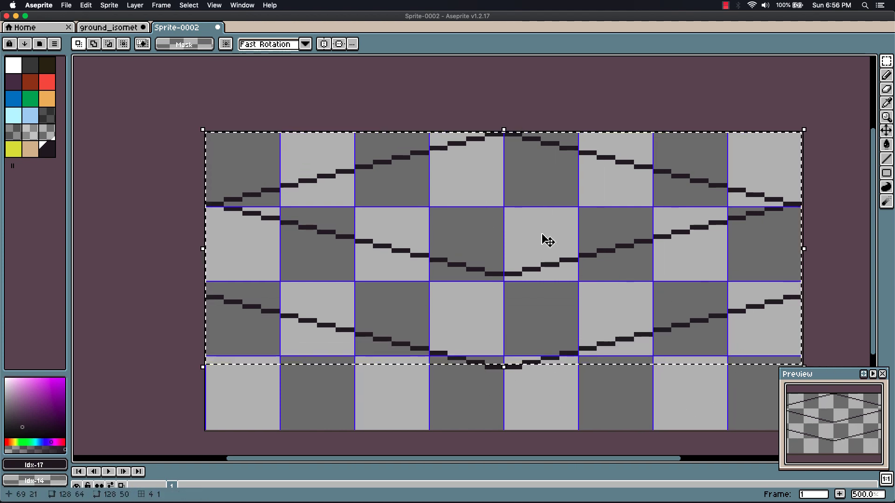
{"action": "key", "text": "super+d"}
{"action": "key", "text": "u"}
{"action": "left_click_drag", "start_coordinate": [500, 274], "coordinate": [517, 366]}
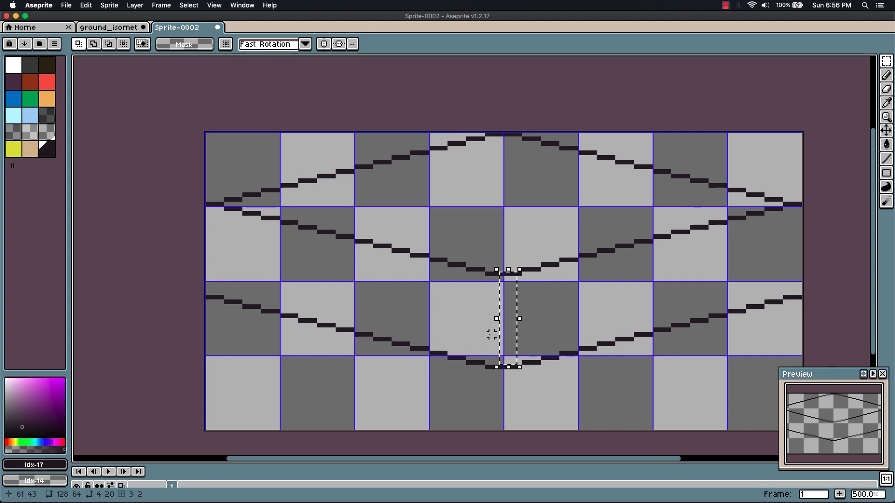
{"action": "left_click", "coordinate": [161, 251]}
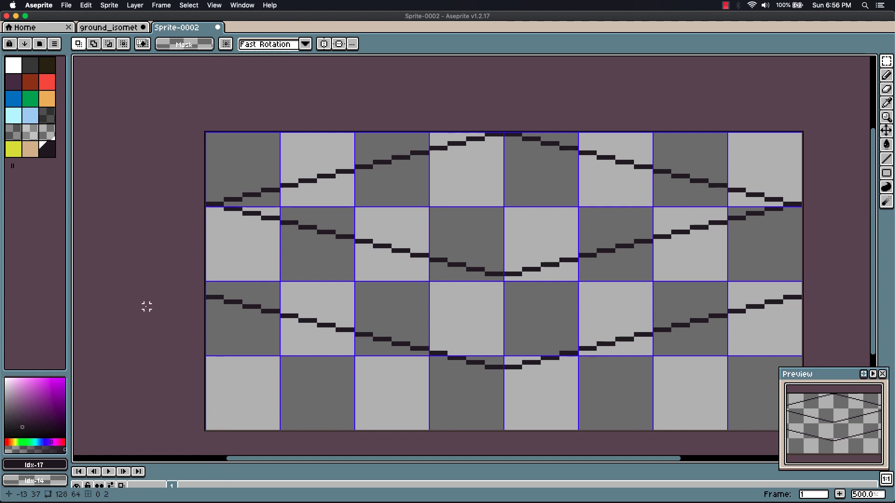
Draw dark vertical edges at the block's left, right and centre column 64
{"action": "key", "text": "b"}
{"action": "left_click", "coordinate": [47, 150]}
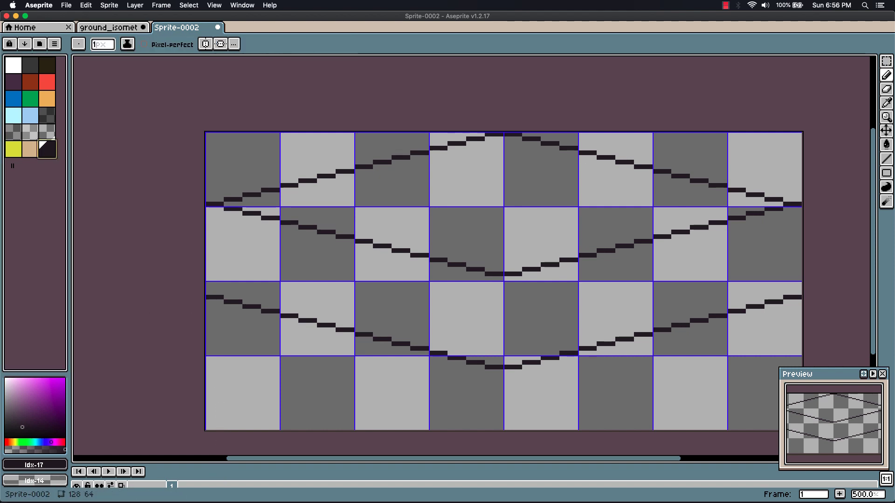
{"action": "key", "text": "l"}
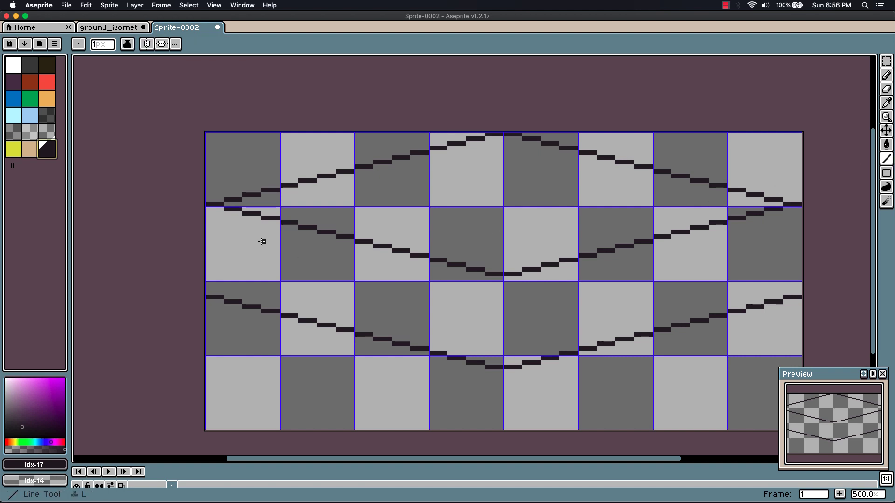
{"action": "left_click_drag", "start_coordinate": [208, 210], "coordinate": [208, 292]}
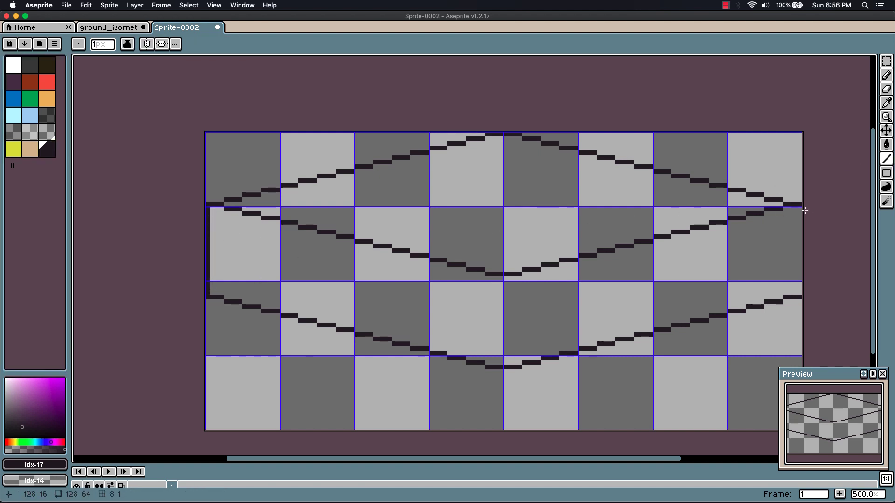
{"action": "left_click_drag", "start_coordinate": [801, 210], "coordinate": [800, 296]}
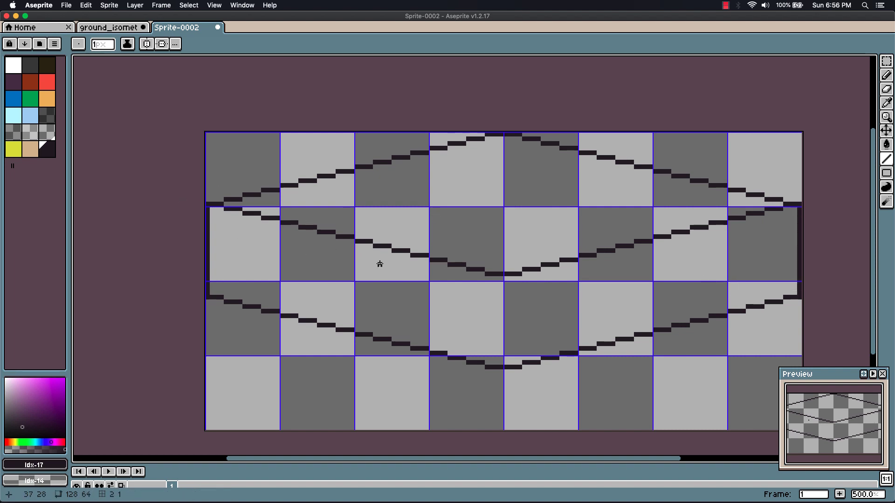
{"action": "scroll", "coordinate": [474, 335], "scroll_direction": "up", "scroll_amount": 4}
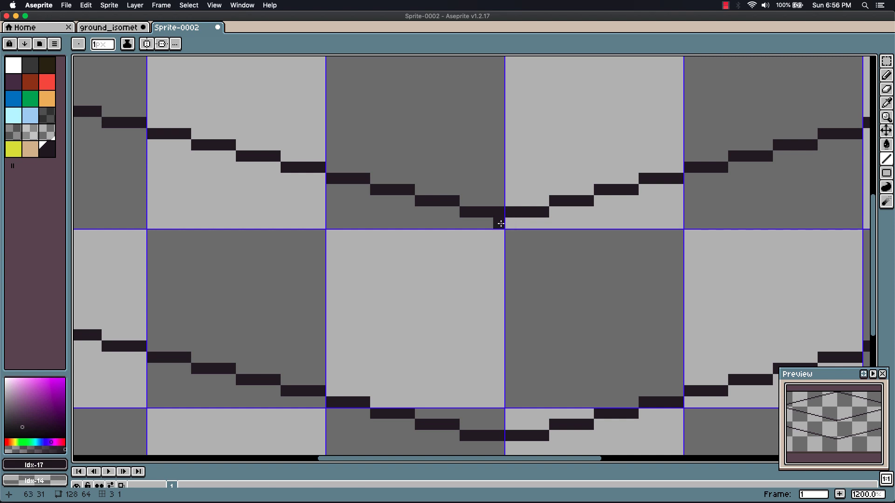
{"action": "left_click_drag", "start_coordinate": [510, 223], "coordinate": [509, 434]}
{"action": "scroll", "coordinate": [565, 335], "scroll_direction": "down", "scroll_amount": 5}
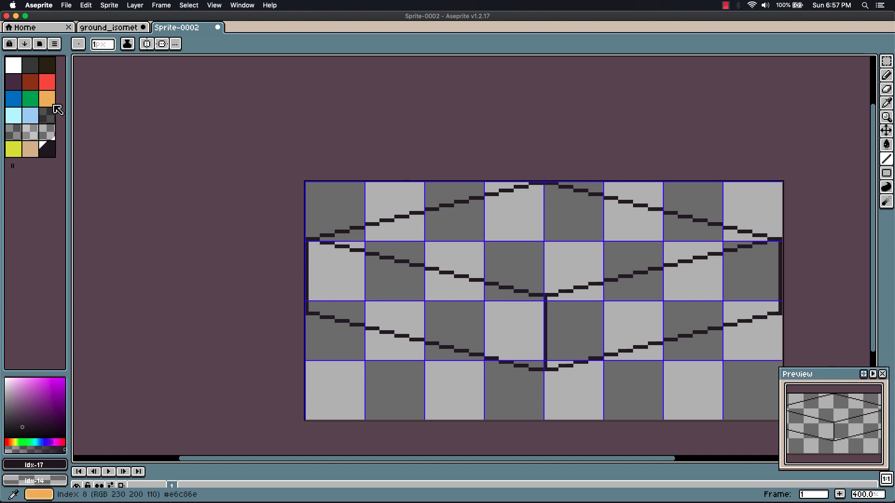
Darken the green swatch in the HSV editor and bucket-fill the top diamond face
{"action": "left_click", "coordinate": [32, 99]}
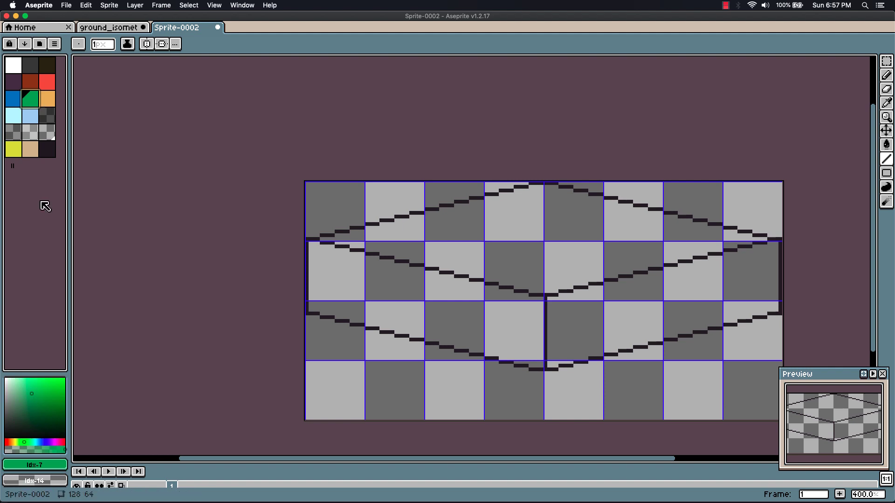
{"action": "left_click", "coordinate": [44, 465]}
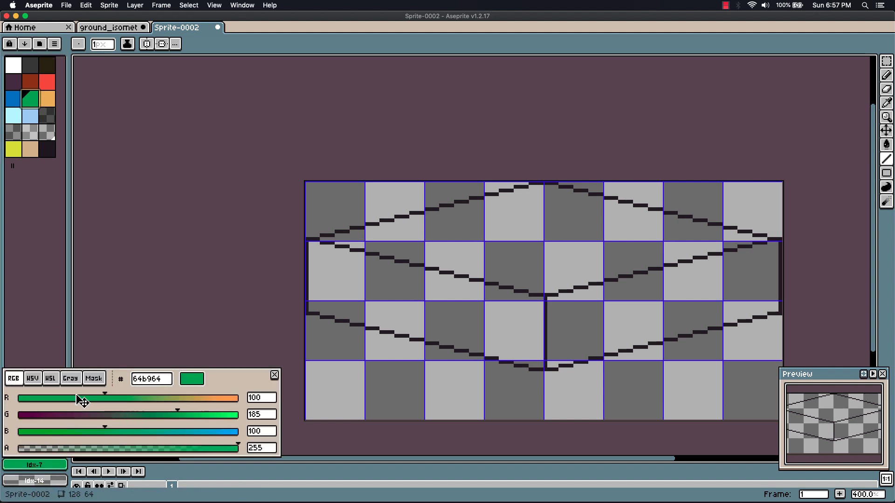
{"action": "left_click", "coordinate": [32, 379]}
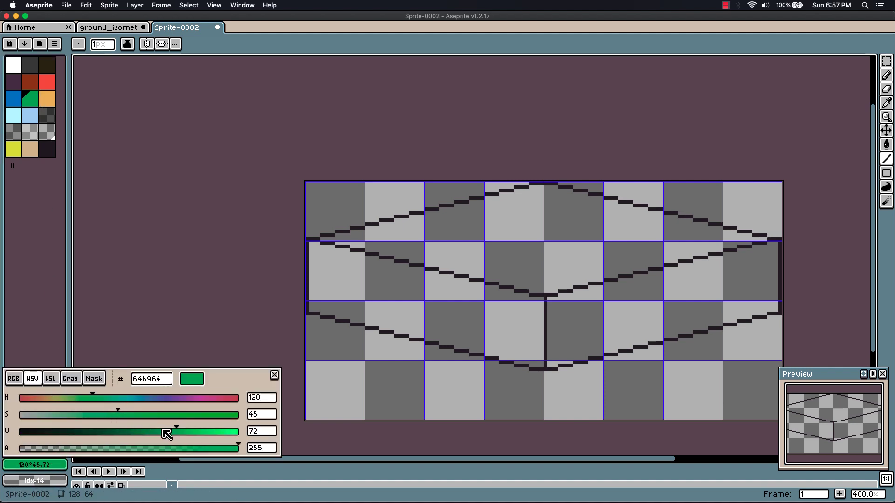
{"action": "left_click_drag", "start_coordinate": [165, 432], "coordinate": [177, 416]}
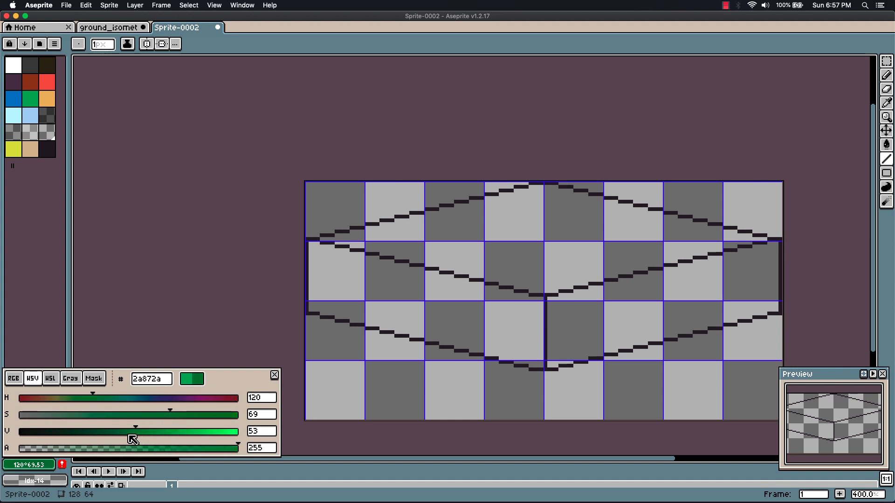
{"action": "left_click_drag", "start_coordinate": [139, 439], "coordinate": [127, 436]}
{"action": "key", "text": "g"}
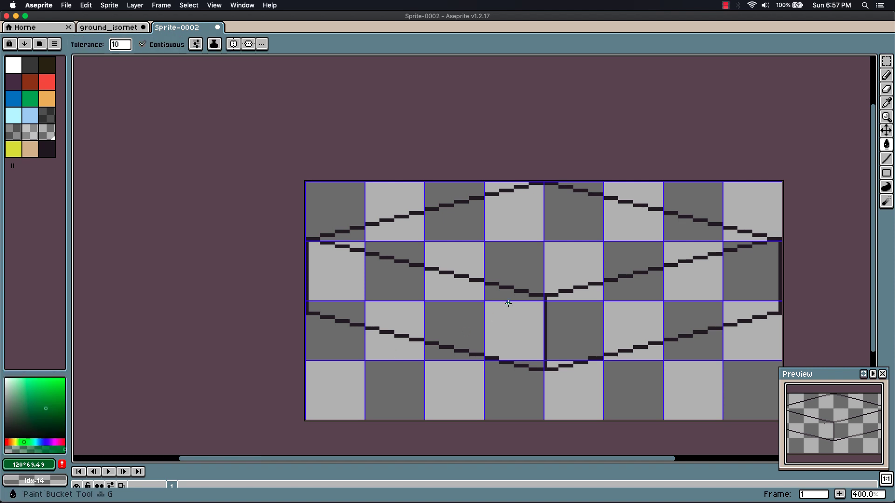
{"action": "left_click", "coordinate": [533, 242]}
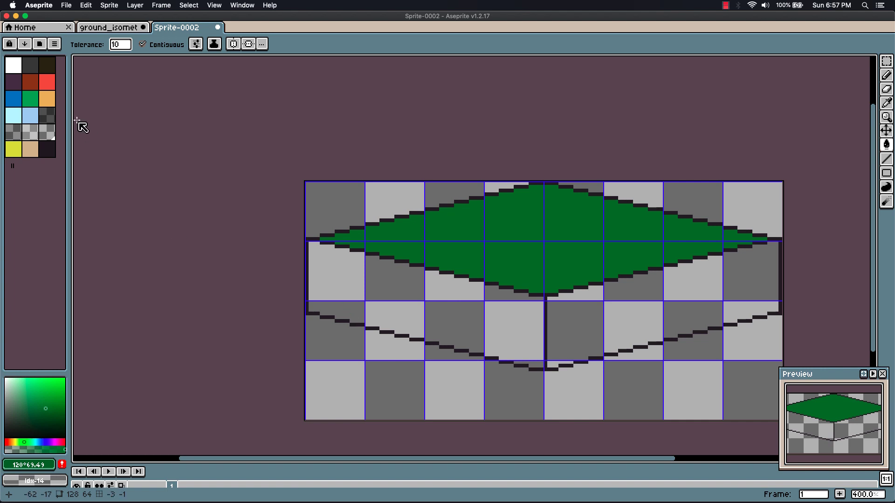
Adjust a brown toward yellow, darken it, and fill the block's right side face
{"action": "left_click", "coordinate": [30, 82]}
{"action": "left_click", "coordinate": [49, 468]}
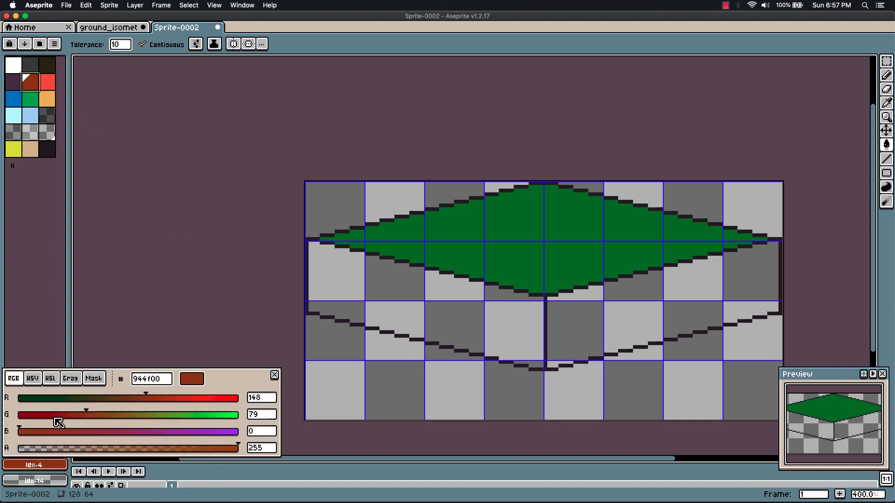
{"action": "left_click", "coordinate": [33, 379]}
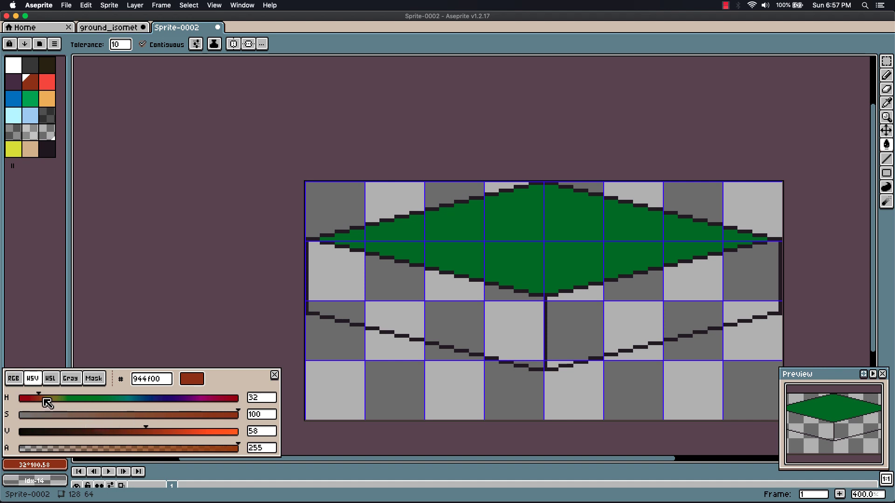
{"action": "left_click_drag", "start_coordinate": [41, 399], "coordinate": [46, 397]}
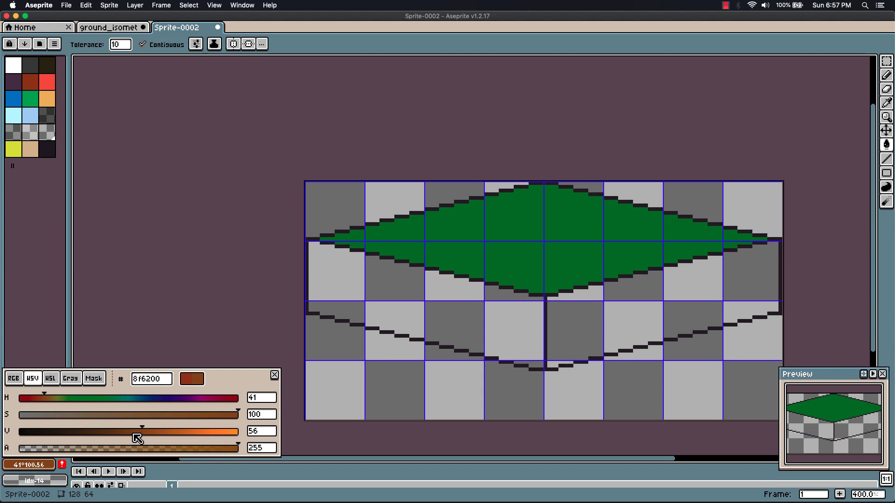
{"action": "left_click_drag", "start_coordinate": [136, 432], "coordinate": [99, 432]}
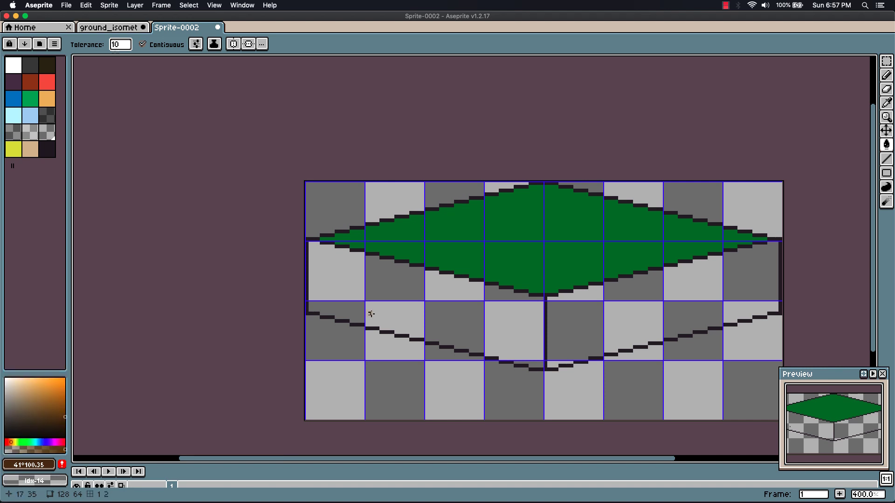
{"action": "left_click", "coordinate": [635, 310]}
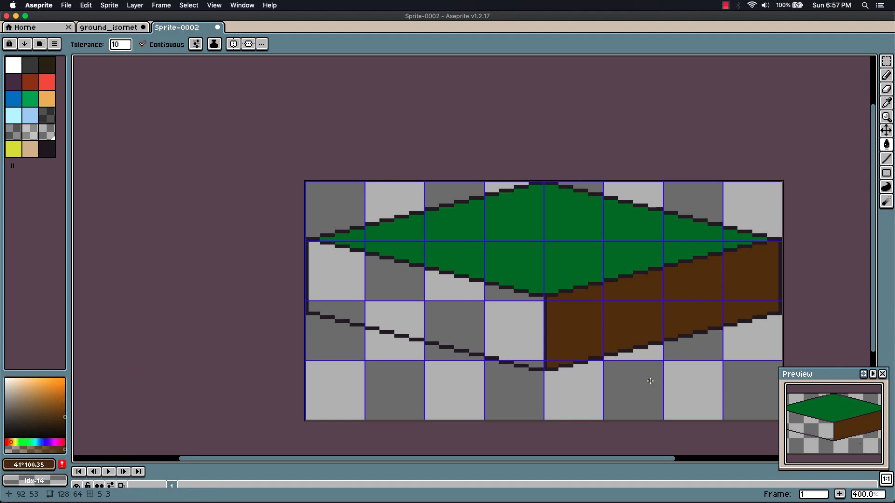
Fill the left side face with a lighter, less saturated brown, refining that shade
{"action": "left_click", "coordinate": [51, 465]}
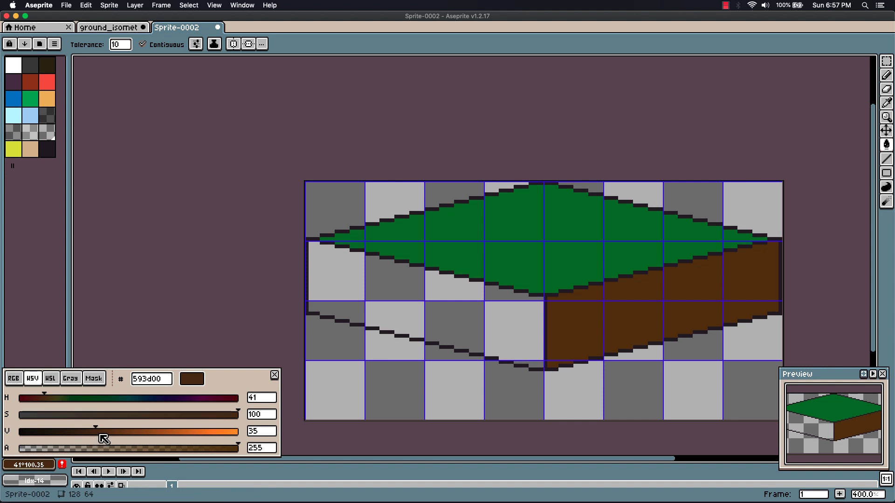
{"action": "left_click_drag", "start_coordinate": [103, 434], "coordinate": [116, 432]}
{"action": "left_click_drag", "start_coordinate": [200, 414], "coordinate": [189, 416]}
{"action": "left_click", "coordinate": [440, 317]}
{"action": "left_click", "coordinate": [439, 317]}
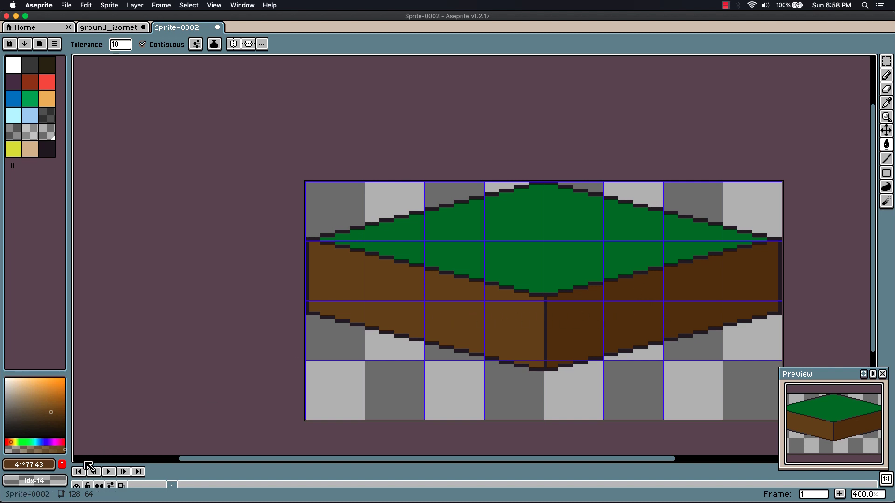
{"action": "left_click", "coordinate": [29, 465]}
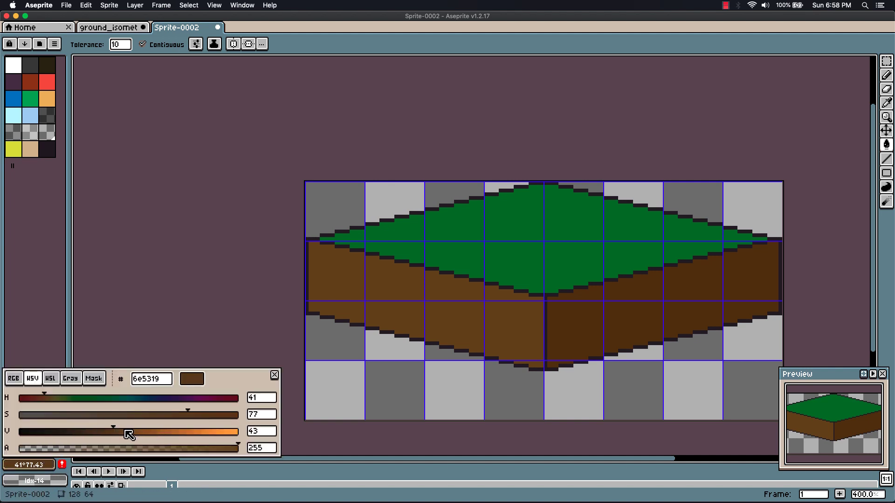
{"action": "left_click", "coordinate": [118, 432]}
{"action": "left_click", "coordinate": [172, 414]}
{"action": "left_click", "coordinate": [498, 335]}
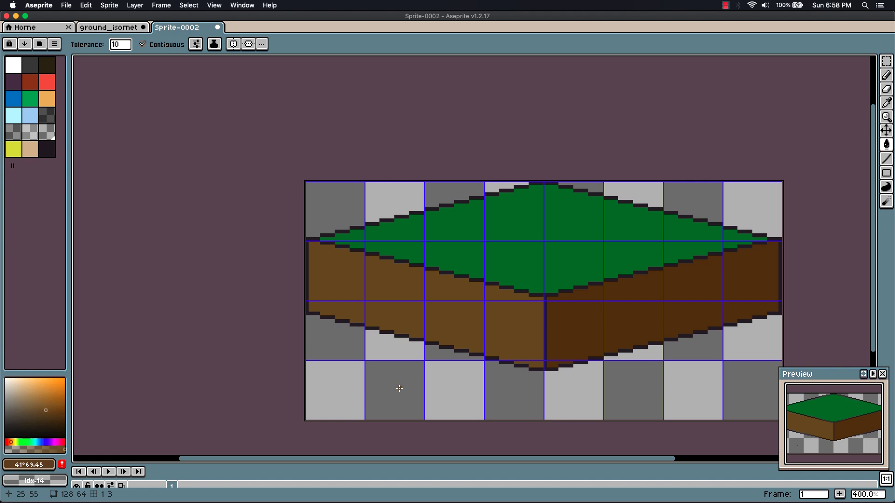
Zoom out to check the tile at 100% and 50%, return to 300%, then select Rectangular Marquee
{"action": "scroll", "coordinate": [460, 370], "scroll_direction": "down", "scroll_amount": 3}
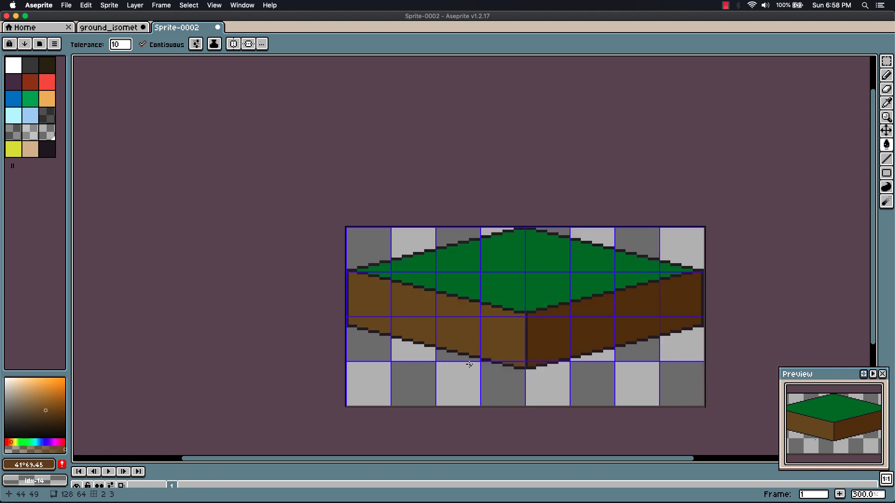
{"action": "left_click_drag", "start_coordinate": [519, 378], "coordinate": [517, 319]}
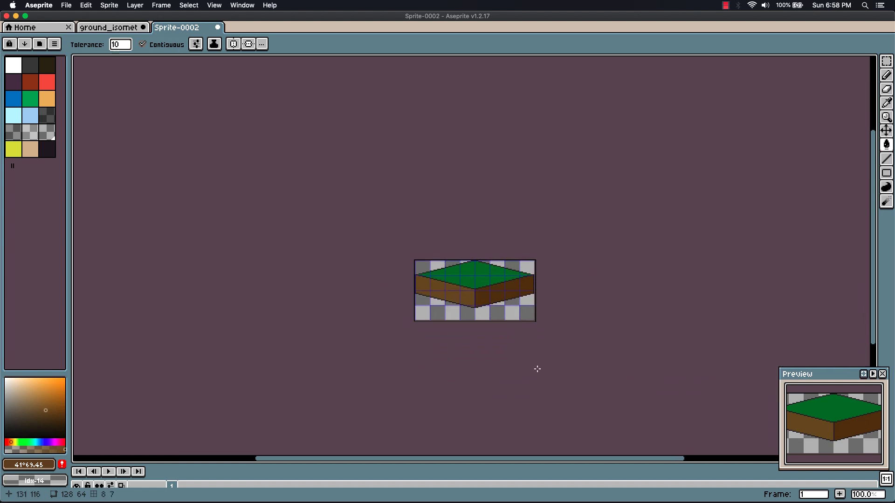
{"action": "scroll", "coordinate": [538, 370], "scroll_direction": "down", "scroll_amount": 1}
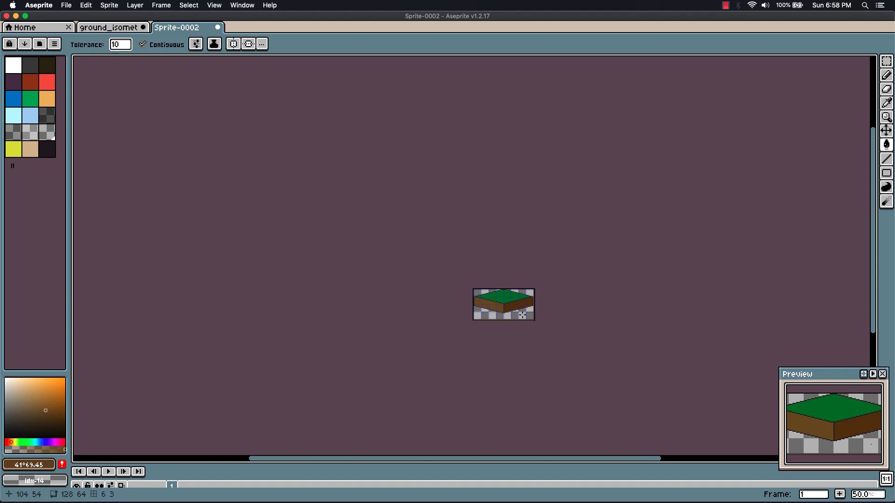
{"action": "scroll", "coordinate": [534, 336], "scroll_direction": "up", "scroll_amount": 3}
{"action": "left_click_drag", "start_coordinate": [535, 337], "coordinate": [575, 365]}
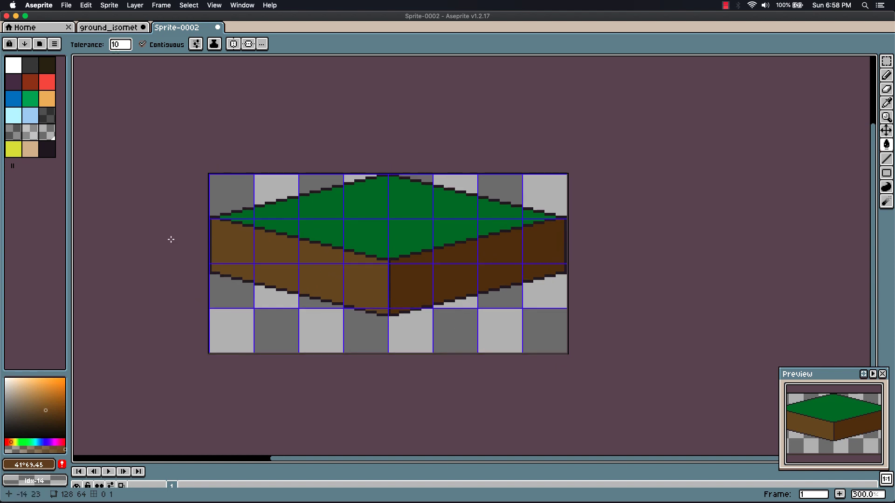
{"action": "key", "text": "m"}
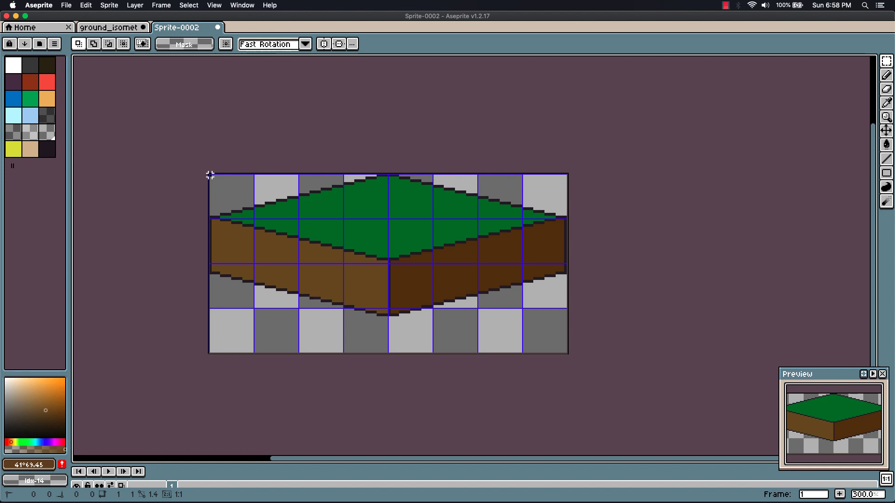
Marquee-select the tile's grass top and bring up the Save File dialog
{"action": "left_click_drag", "start_coordinate": [210, 175], "coordinate": [554, 256]}
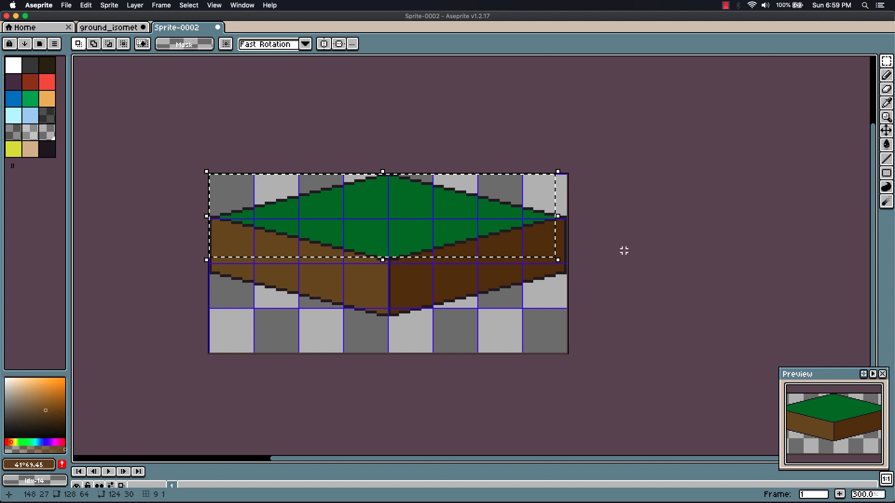
{"action": "scroll", "coordinate": [646, 234], "scroll_direction": "right", "scroll_amount": 1}
{"action": "scroll", "coordinate": [646, 235], "scroll_direction": "left", "scroll_amount": 3}
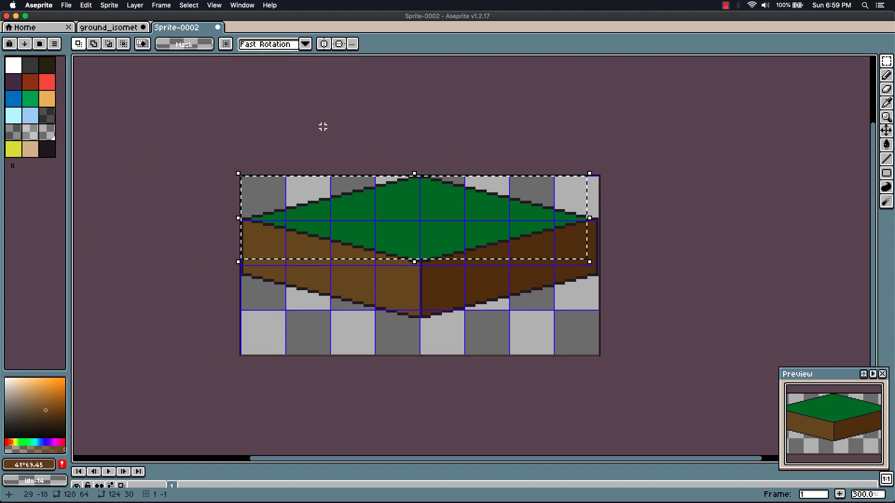
{"action": "key", "text": "super+s"}
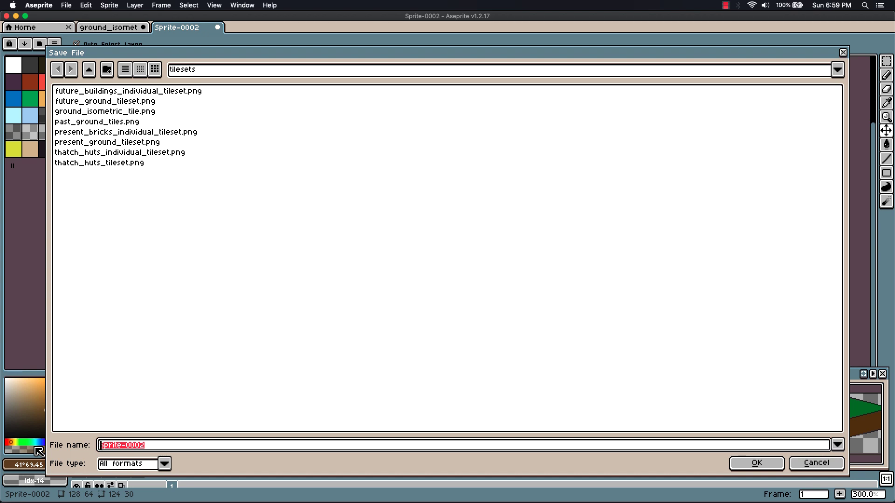
Save the tile sprite as ground_isometric_tile.png in the Temp folder
{"action": "type", "text": "ground"}
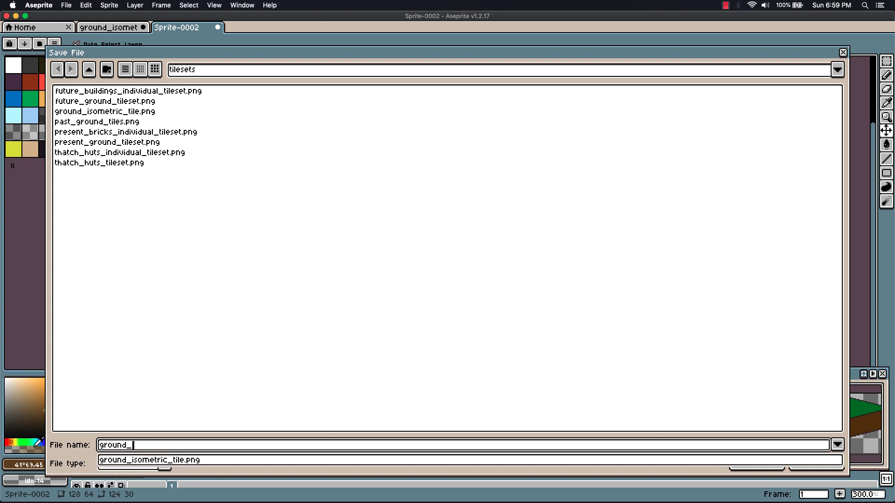
{"action": "type", "text": "_"}
{"action": "key", "text": "Down"}
{"action": "key", "text": "Left"}
{"action": "key", "text": "Left"}
{"action": "key", "text": "Left"}
{"action": "key", "text": "Left"}
{"action": "type", "text": "2"}
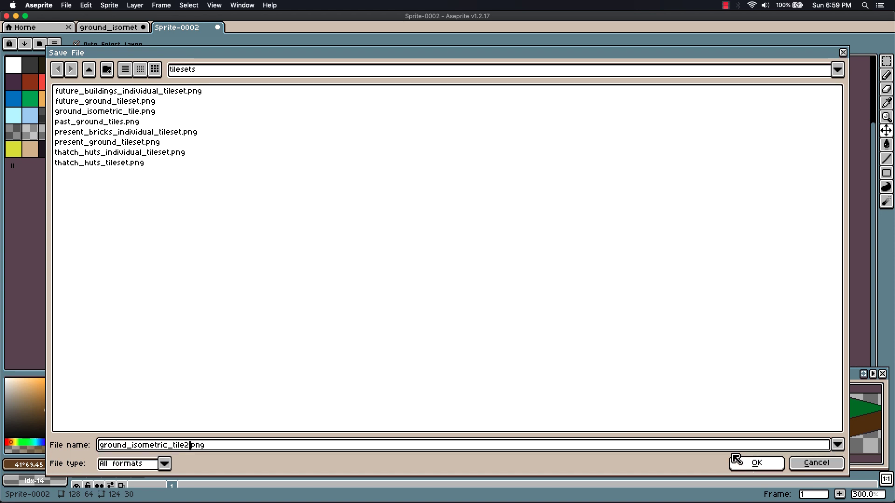
{"action": "left_click", "coordinate": [89, 70]}
{"action": "left_click", "coordinate": [91, 78]}
{"action": "double_click", "coordinate": [96, 113]}
{"action": "left_click", "coordinate": [191, 445]}
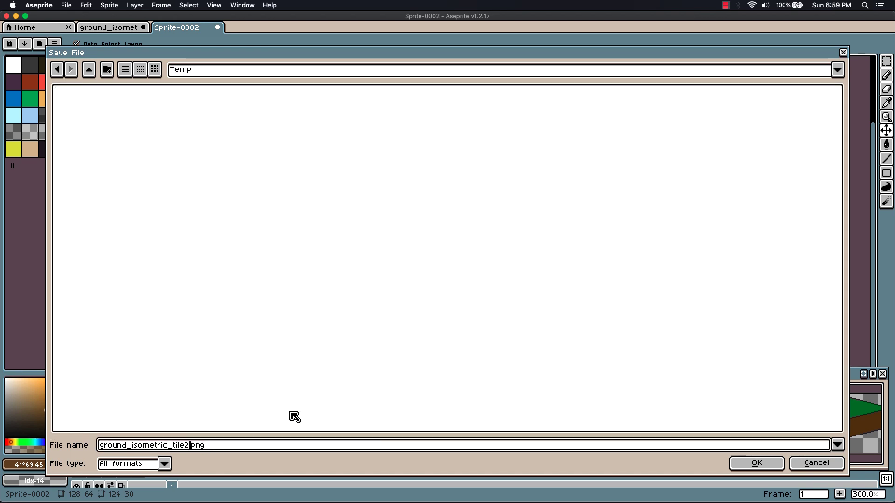
{"action": "key", "text": "Return"}
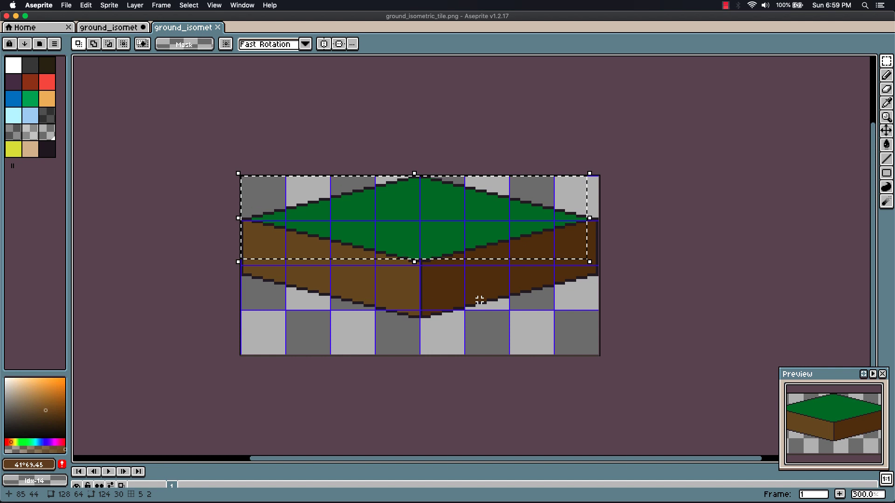
Crop the sprite to the tile, removing the empty bottom rows
{"action": "key", "text": "ctrl+d"}
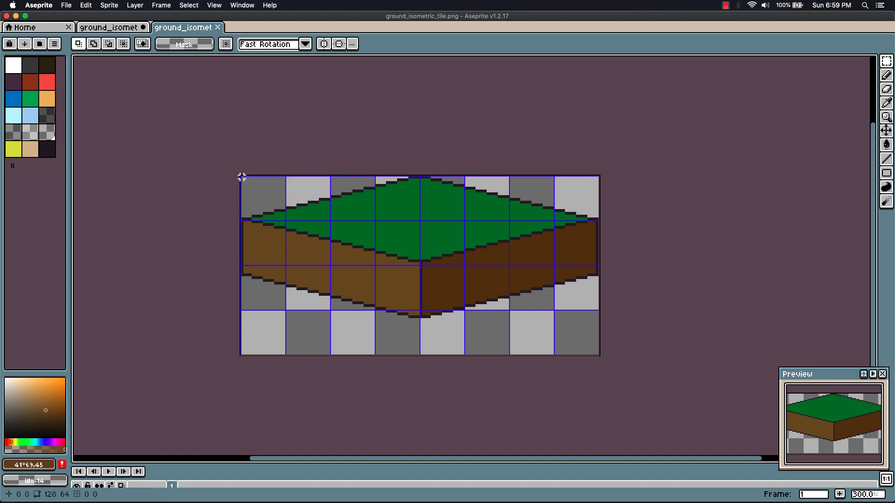
{"action": "left_click_drag", "start_coordinate": [241, 177], "coordinate": [601, 320]}
{"action": "left_click", "coordinate": [110, 5]}
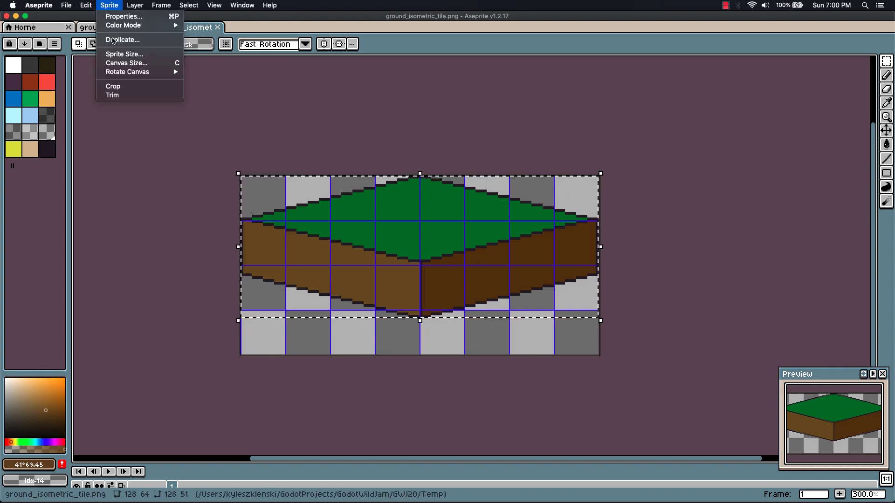
{"action": "left_click", "coordinate": [120, 86]}
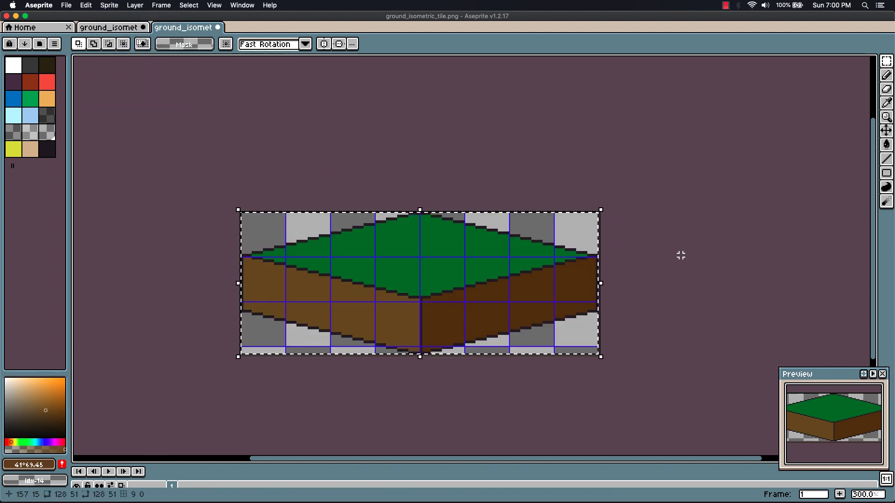
{"action": "left_click", "coordinate": [642, 342]}
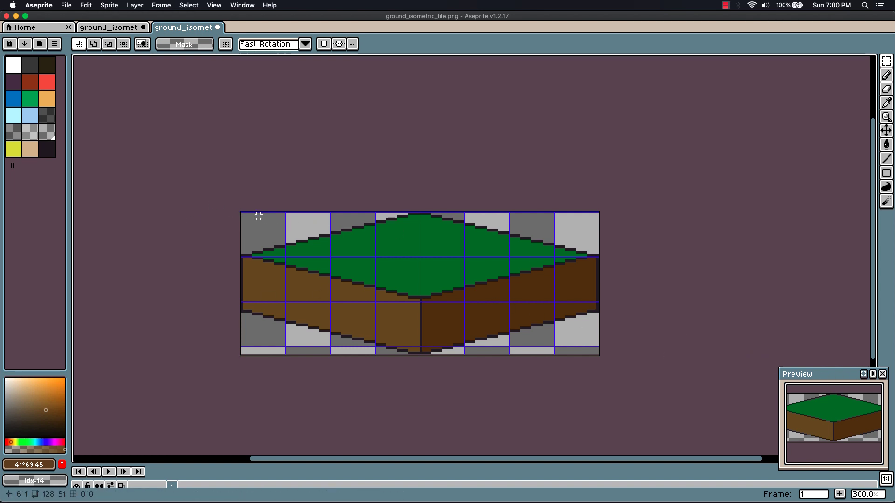
Marquee-select the tile's grass top to measure it at 124×30 pixels
{"action": "left_click_drag", "start_coordinate": [242, 213], "coordinate": [590, 297]}
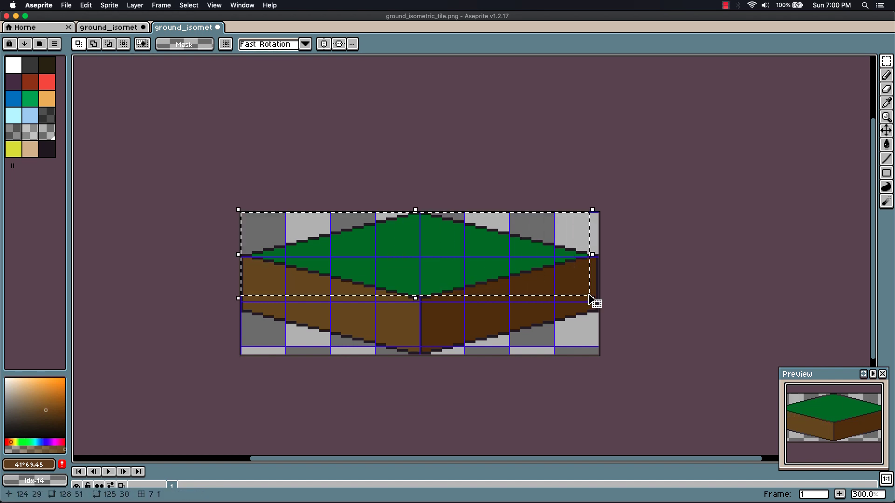
{"action": "left_click", "coordinate": [678, 299]}
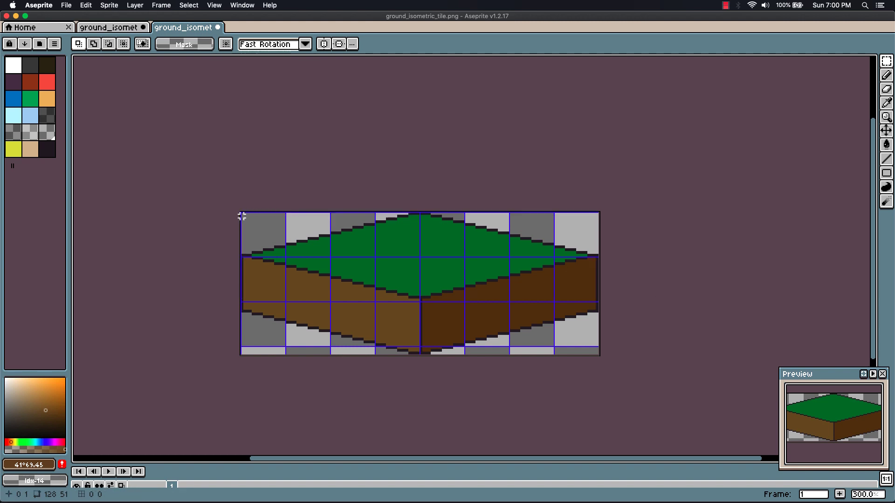
{"action": "left_click_drag", "start_coordinate": [242, 214], "coordinate": [588, 296]}
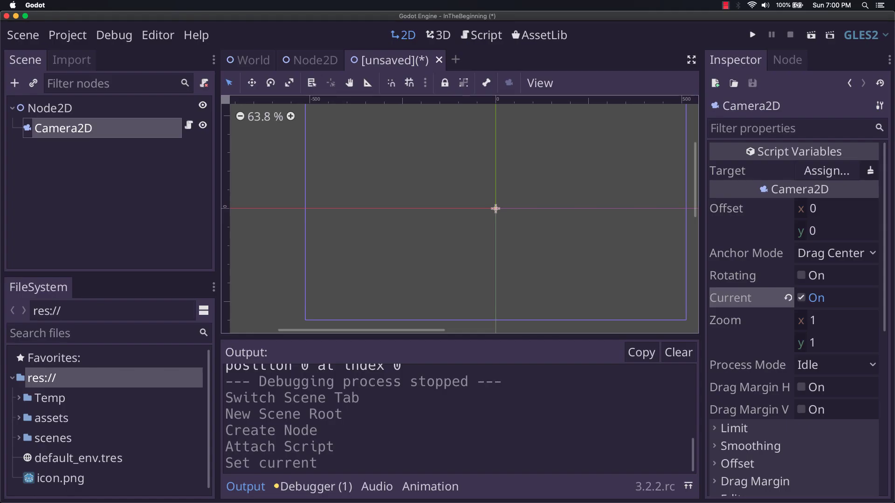
{"action": "scroll", "coordinate": [576, 275], "scroll_direction": "right", "scroll_amount": 4}
{"action": "scroll", "coordinate": [316, 208], "scroll_direction": "left", "scroll_amount": 2}
{"action": "left_click", "coordinate": [188, 125]}
{"action": "scroll", "coordinate": [562, 229], "scroll_direction": "up", "scroll_amount": 8}
{"action": "scroll", "coordinate": [558, 231], "scroll_direction": "up", "scroll_amount": 1}
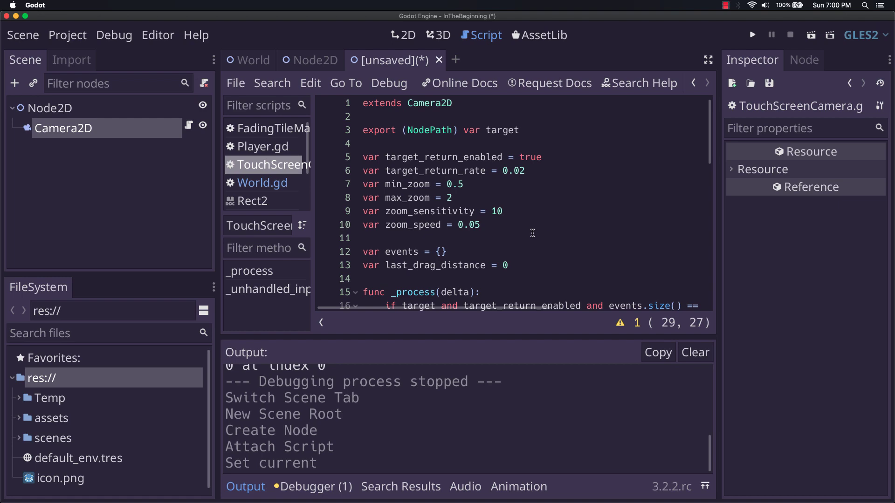
{"action": "scroll", "coordinate": [531, 231], "scroll_direction": "down", "scroll_amount": 10}
{"action": "scroll", "coordinate": [526, 232], "scroll_direction": "up", "scroll_amount": 2}
{"action": "scroll", "coordinate": [527, 232], "scroll_direction": "up", "scroll_amount": 5}
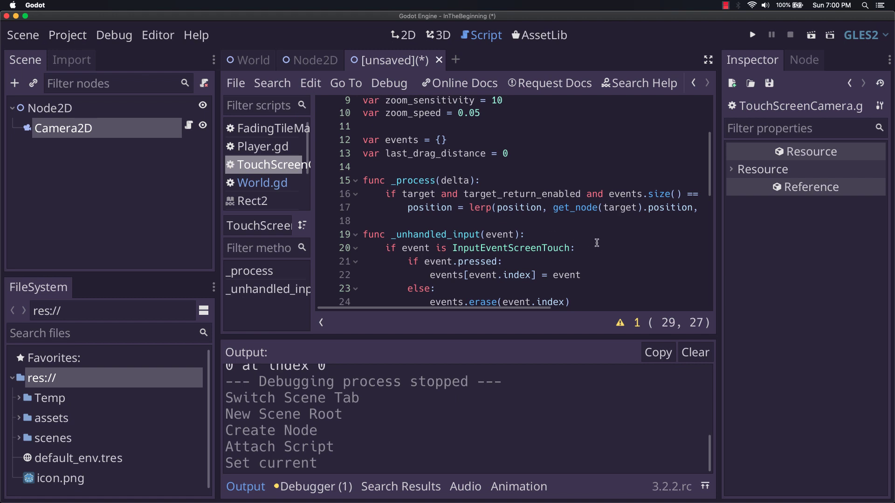
{"action": "scroll", "coordinate": [596, 243], "scroll_direction": "down", "scroll_amount": 1}
{"action": "scroll", "coordinate": [597, 245], "scroll_direction": "up", "scroll_amount": 3}
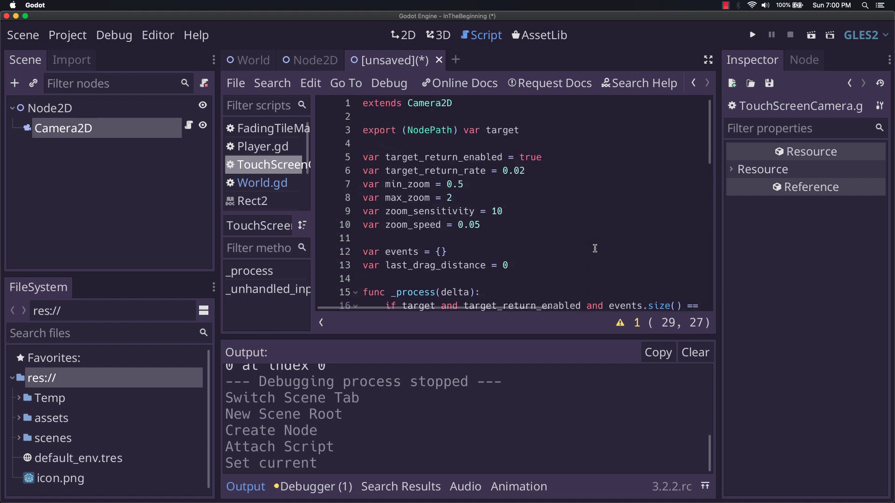
{"action": "scroll", "coordinate": [595, 249], "scroll_direction": "down", "scroll_amount": 1}
{"action": "scroll", "coordinate": [595, 249], "scroll_direction": "down", "scroll_amount": 3}
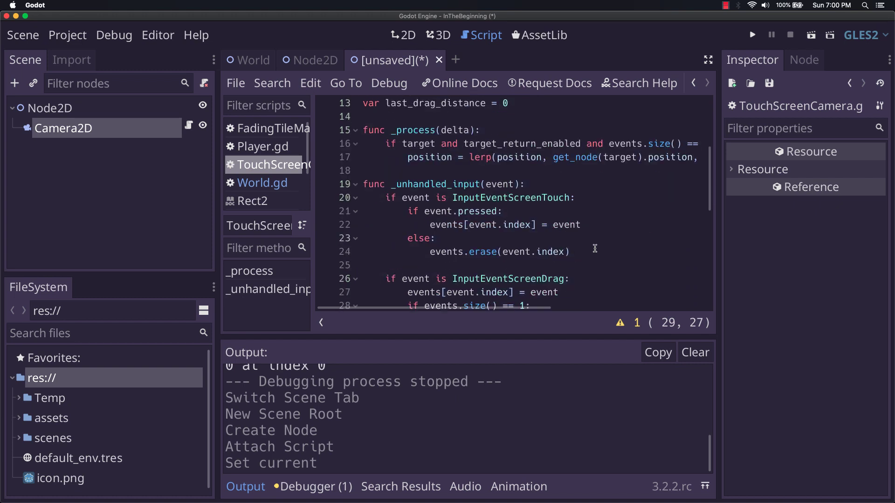
{"action": "scroll", "coordinate": [595, 248], "scroll_direction": "down", "scroll_amount": 2}
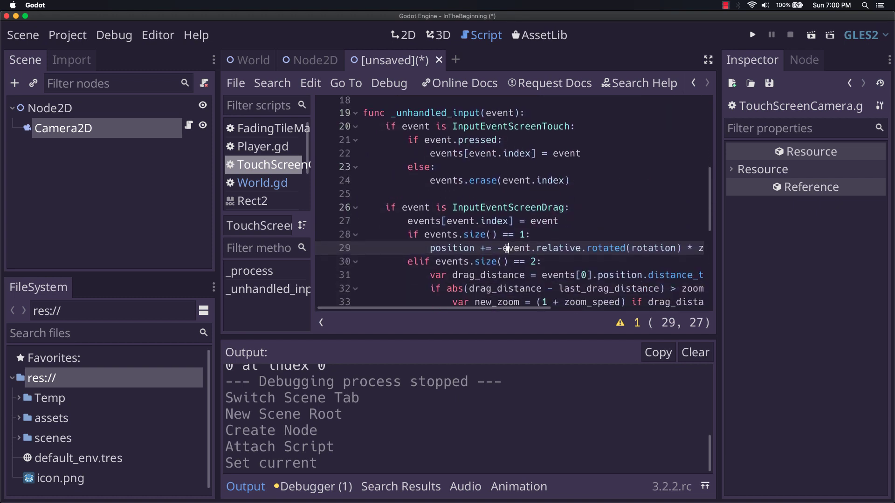
{"action": "left_click_drag", "start_coordinate": [497, 248], "coordinate": [502, 249]}
{"action": "left_click_drag", "start_coordinate": [682, 248], "coordinate": [580, 249]}
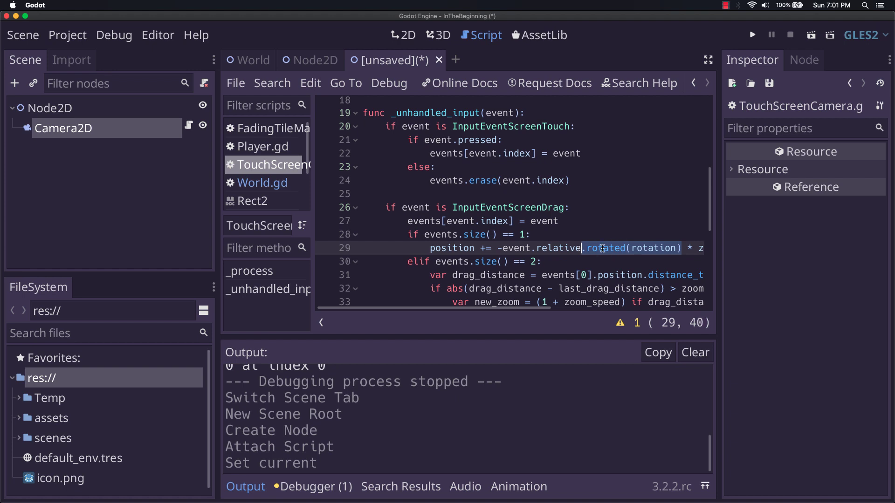
{"action": "left_click", "coordinate": [653, 247]}
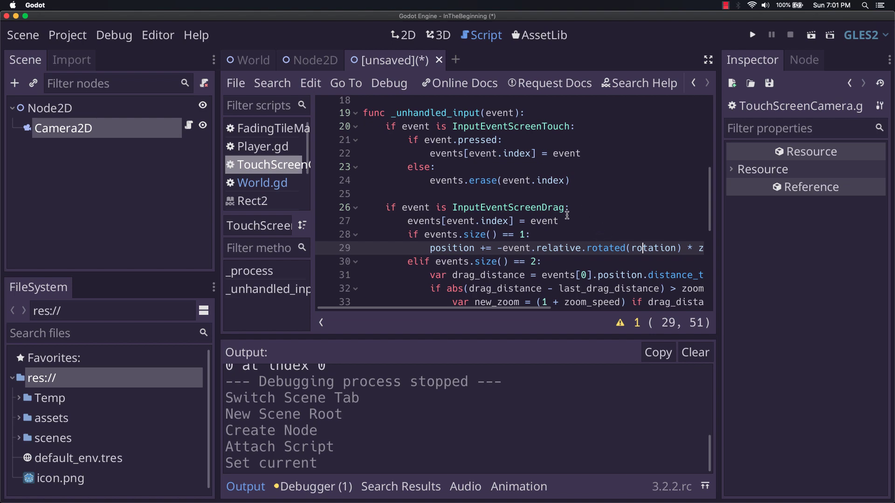
Add a TileMap child node under Node2D and set its Mode to Isometric
{"action": "right_click", "coordinate": [80, 112]}
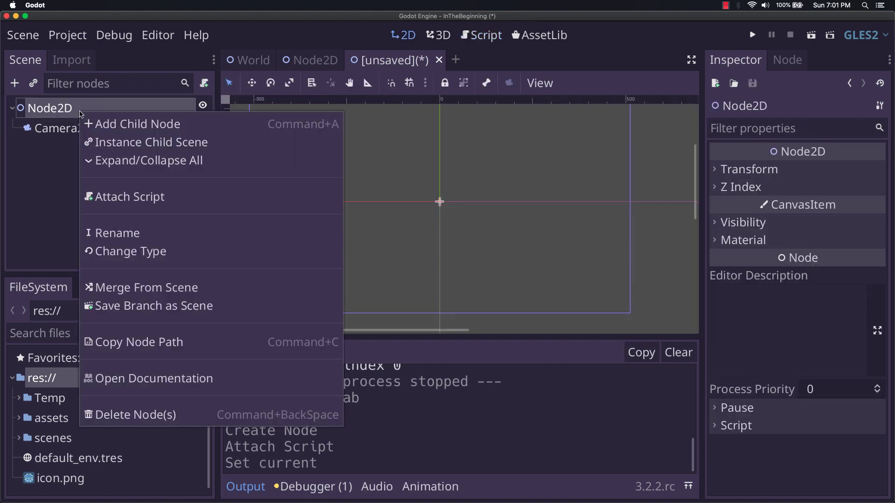
{"action": "left_click", "coordinate": [134, 130]}
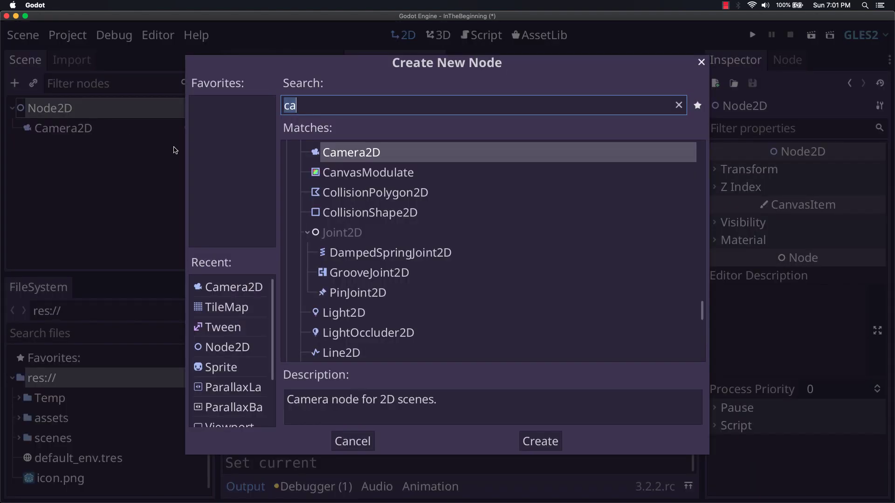
{"action": "left_click", "coordinate": [238, 310]}
{"action": "left_click", "coordinate": [540, 441]}
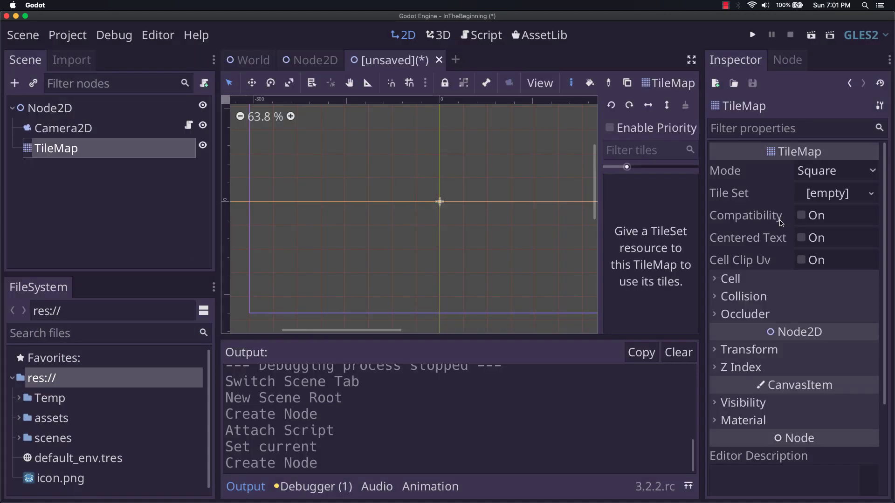
{"action": "left_click", "coordinate": [870, 172]}
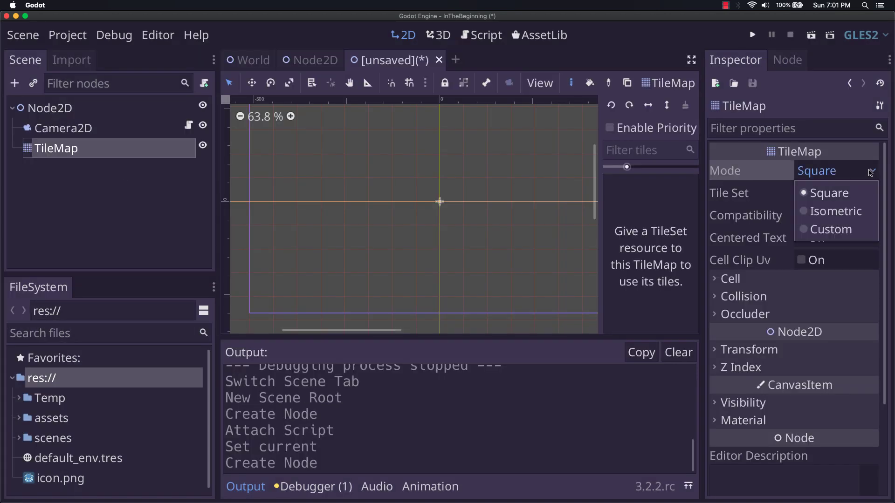
{"action": "left_click", "coordinate": [856, 215]}
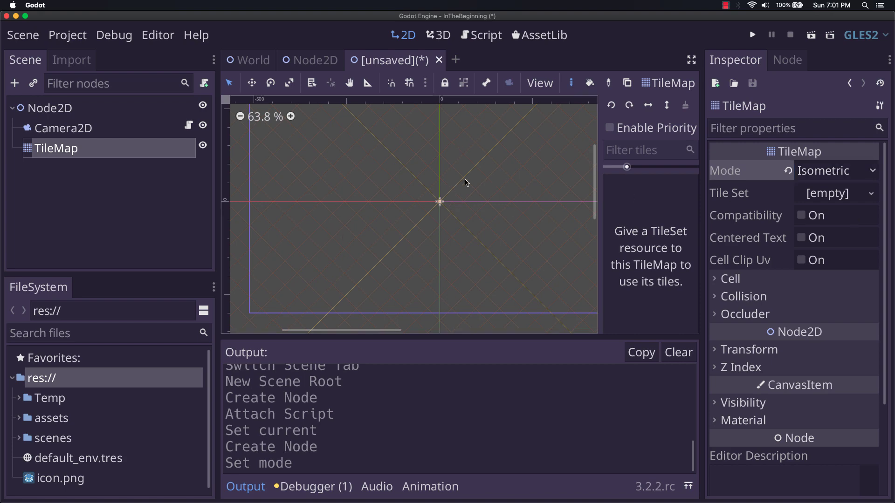
Assign a new TileSet to the TileMap and set its cell size to 124 × 30
{"action": "left_click", "coordinate": [870, 194]}
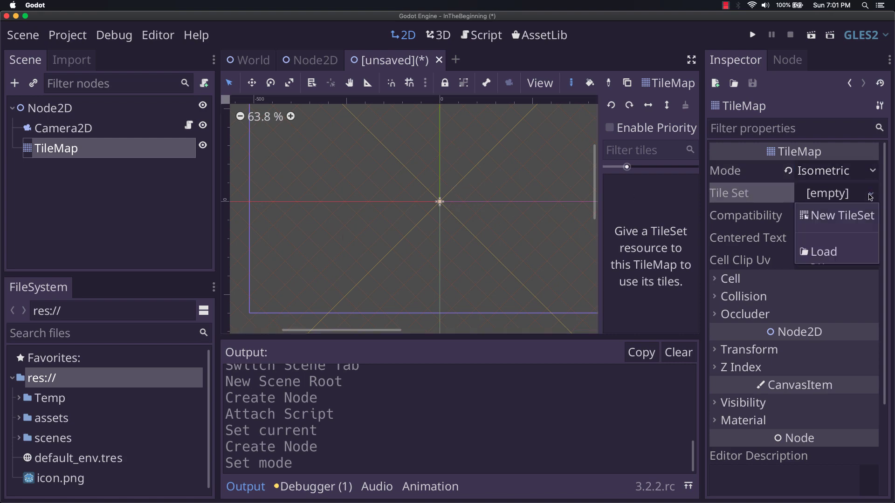
{"action": "left_click", "coordinate": [859, 216]}
{"action": "left_click", "coordinate": [750, 279]}
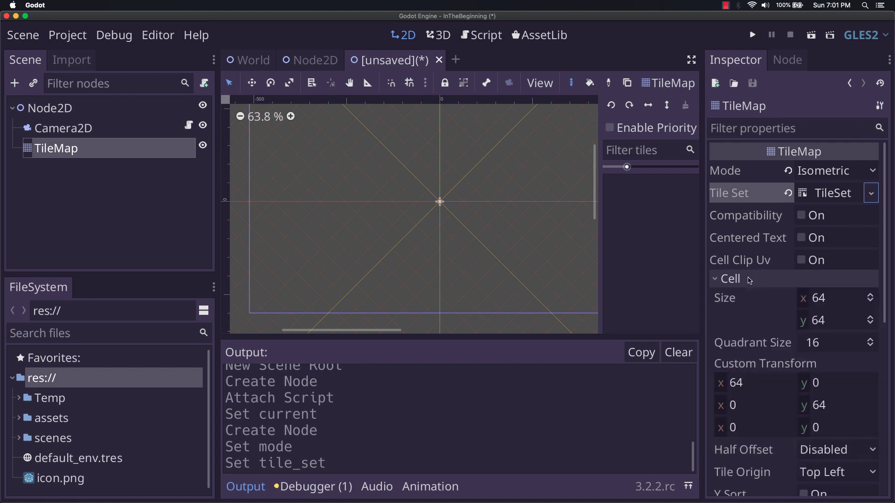
{"action": "left_click", "coordinate": [837, 298]}
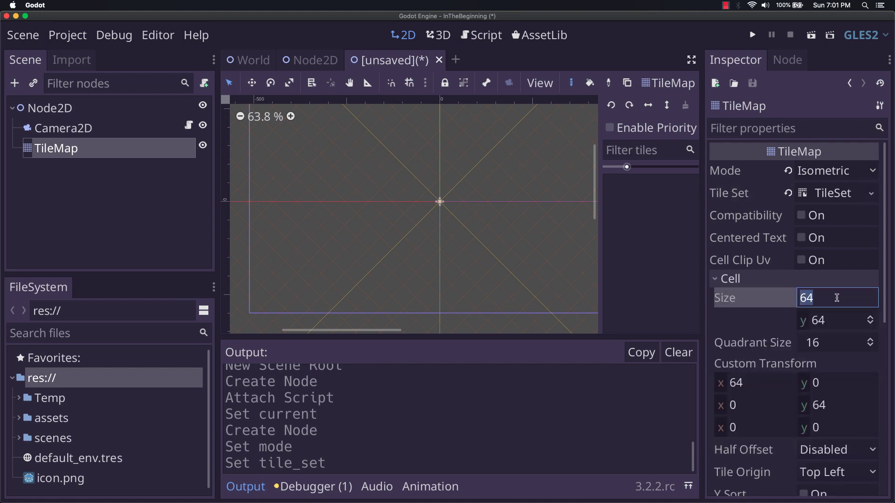
{"action": "type", "text": "130"}
{"action": "key", "text": "super+Tab"}
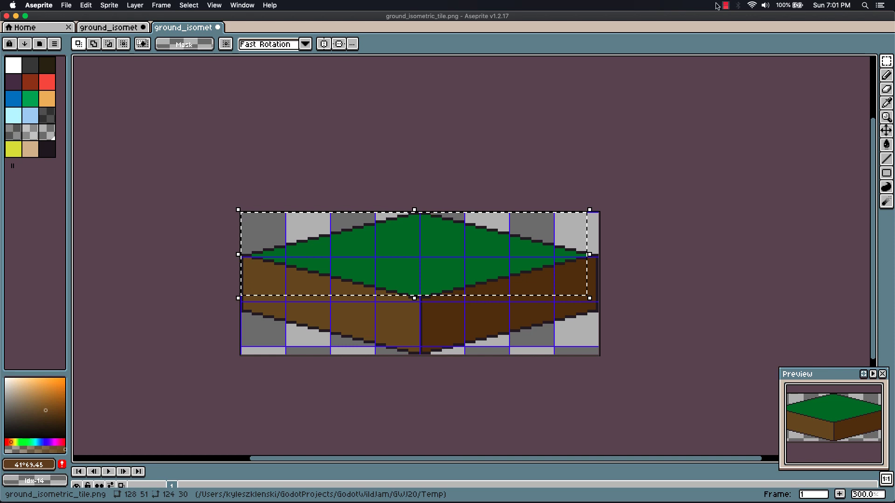
{"action": "left_click", "coordinate": [16, 16]}
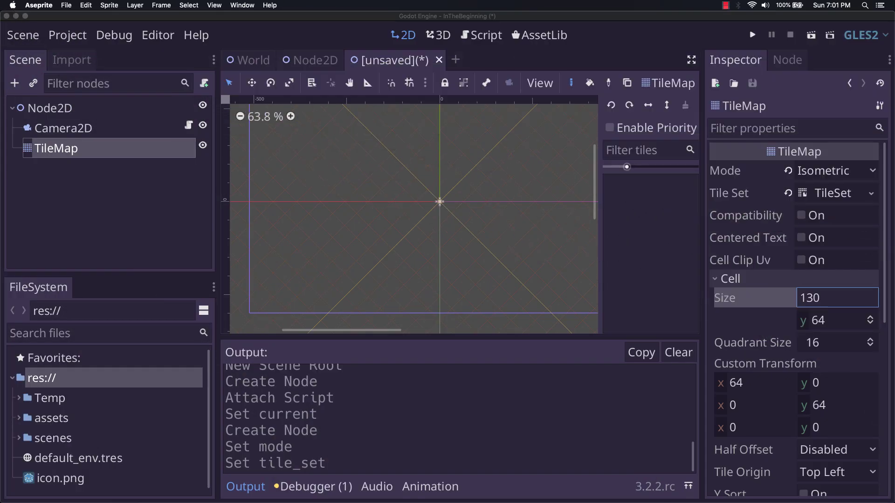
{"action": "left_click_drag", "start_coordinate": [826, 298], "coordinate": [809, 298]}
{"action": "type", "text": "24"}
{"action": "key", "text": "Tab"}
{"action": "type", "text": "30"}
{"action": "key", "text": "Return"}
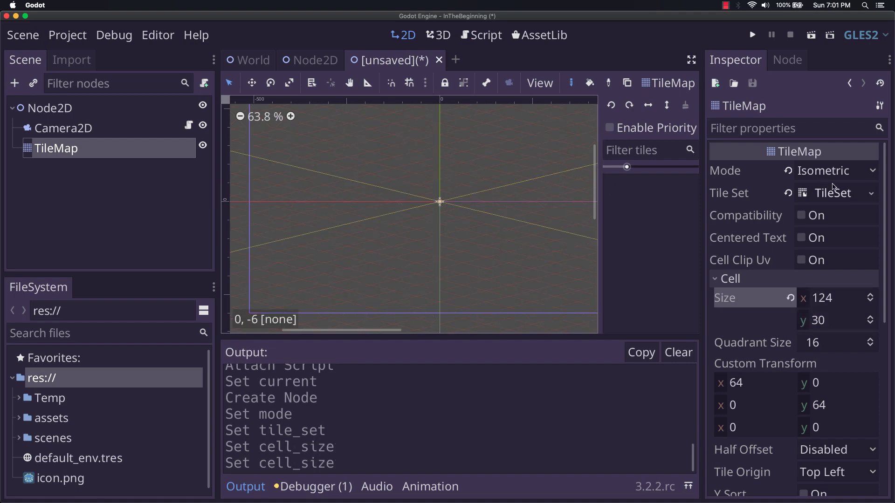
Add ground_isometric_tile.png from res://Temp as a texture in the TileSet
{"action": "left_click", "coordinate": [842, 196]}
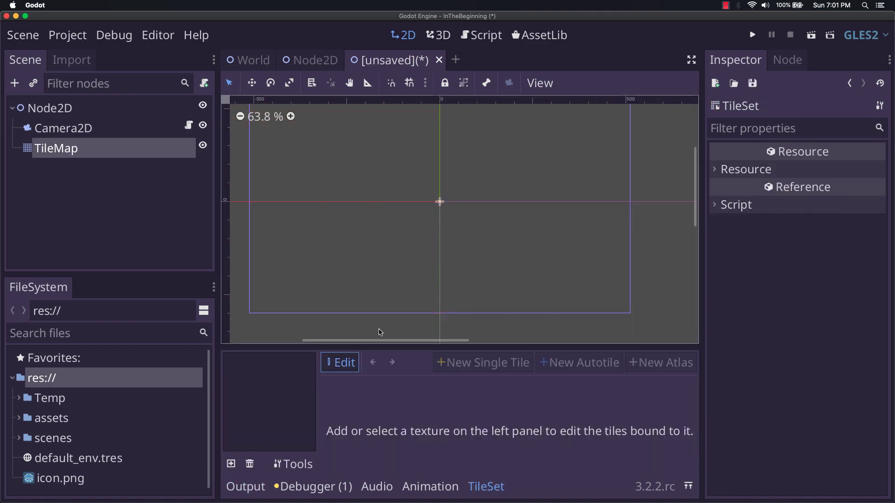
{"action": "left_click", "coordinate": [230, 464]}
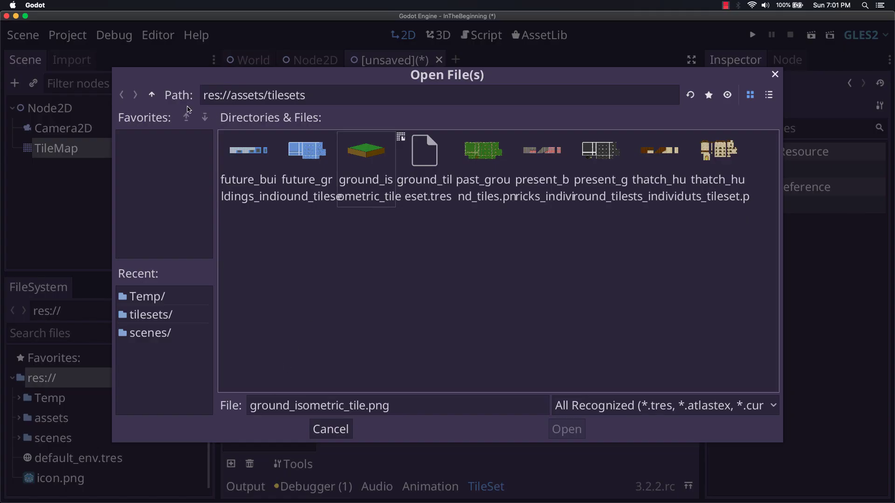
{"action": "left_click", "coordinate": [152, 95]}
{"action": "left_click", "coordinate": [156, 98]}
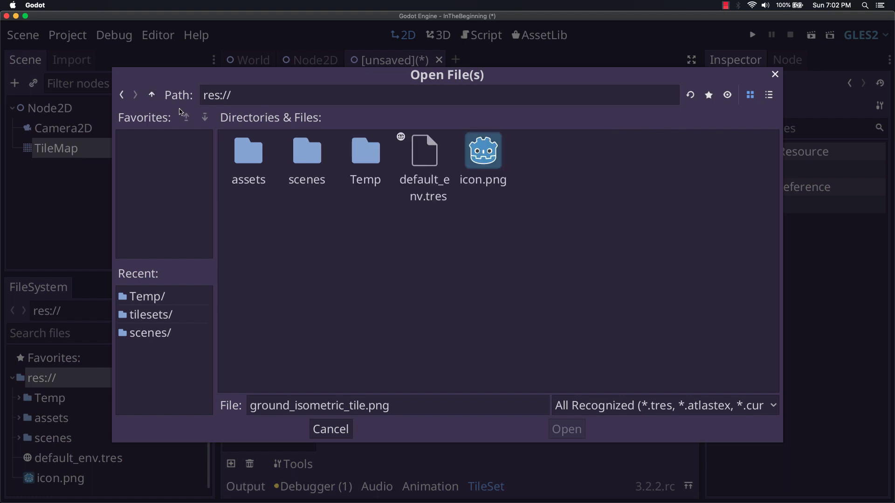
{"action": "double_click", "coordinate": [376, 162]}
{"action": "left_click", "coordinate": [256, 156]}
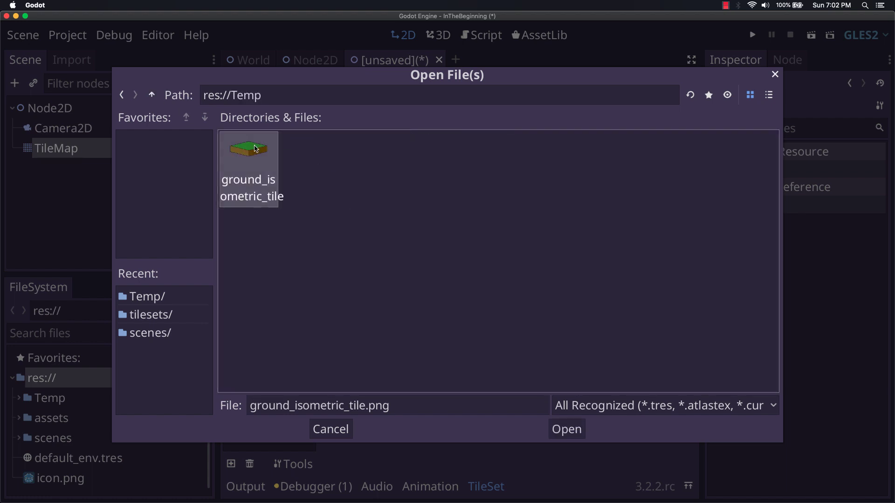
{"action": "left_click", "coordinate": [568, 429]}
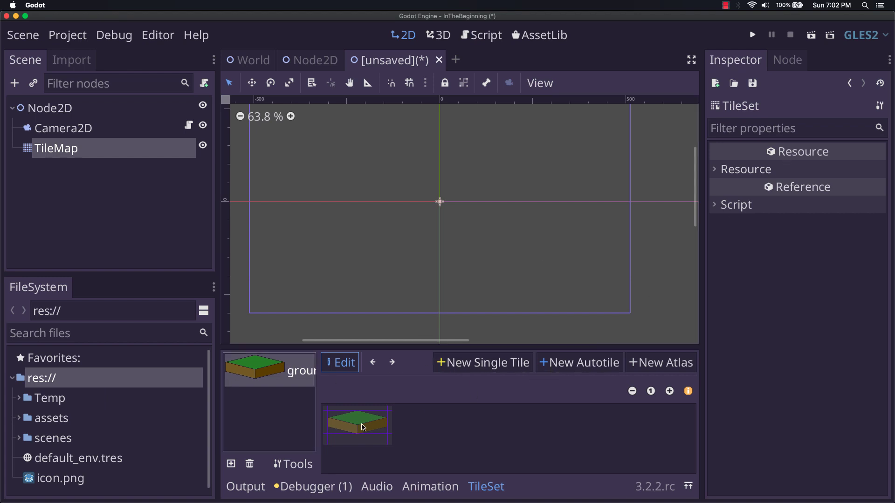
Define a new single tile region over the grass tile texture
{"action": "left_click", "coordinate": [494, 363]}
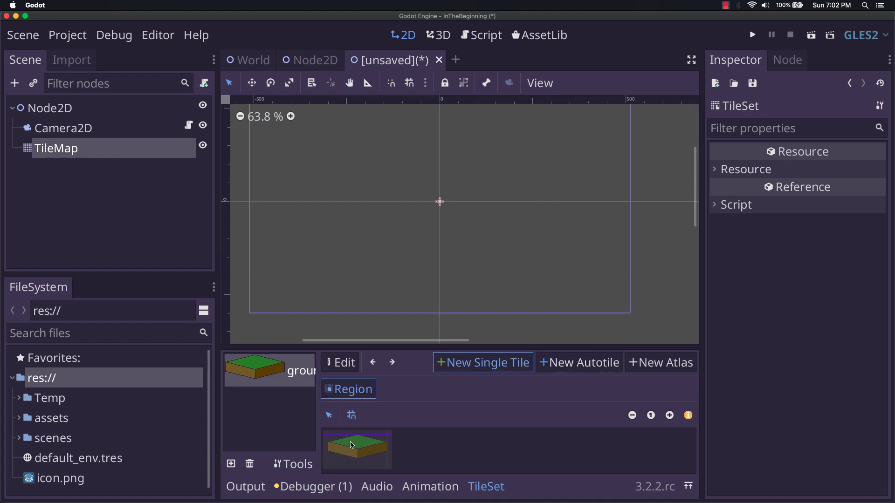
{"action": "left_click_drag", "start_coordinate": [351, 449], "coordinate": [357, 461]}
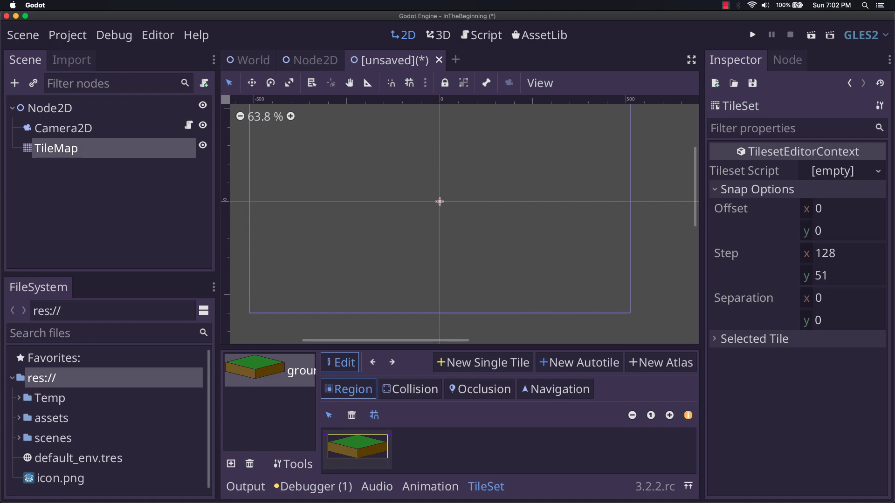
{"action": "key", "text": "super+Tab"}
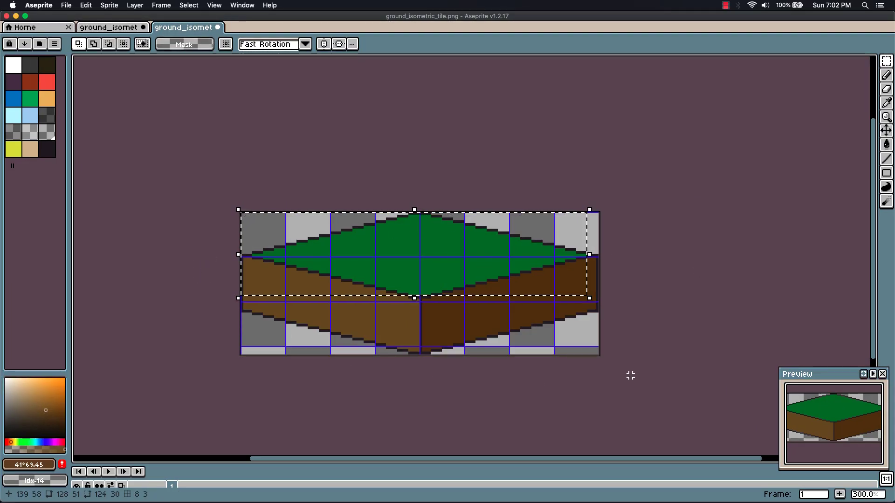
Select the whole tile sprite to read its size of about 128×51 pixels
{"action": "key", "text": "super+d"}
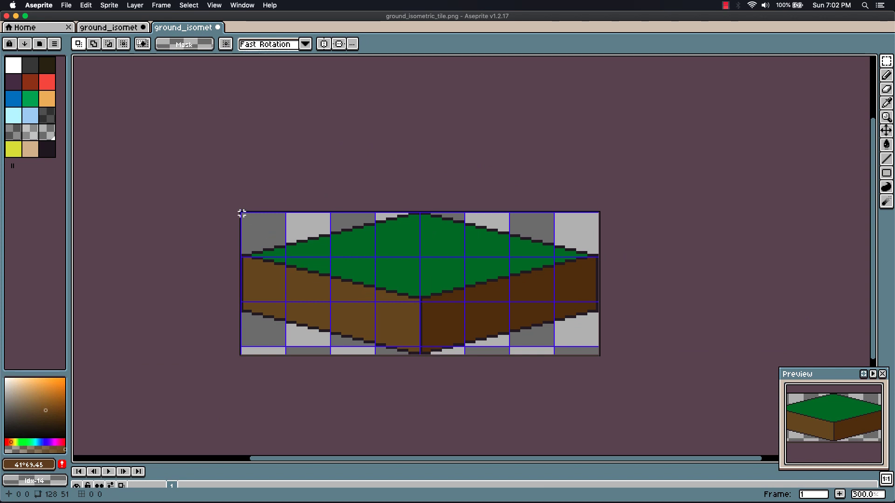
{"action": "left_click_drag", "start_coordinate": [241, 213], "coordinate": [599, 356]}
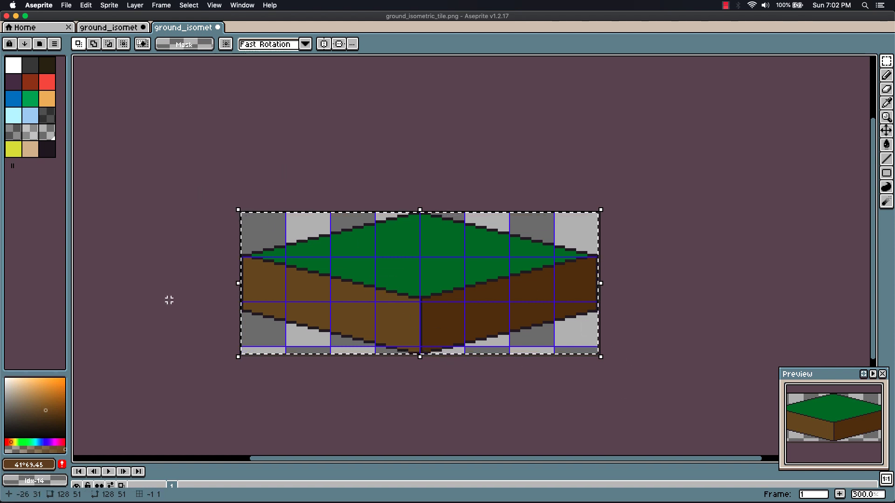
Back in Godot, resize the TileSet panel and zoom into the tile texture
{"action": "mouse_move", "coordinate": [413, 501]}
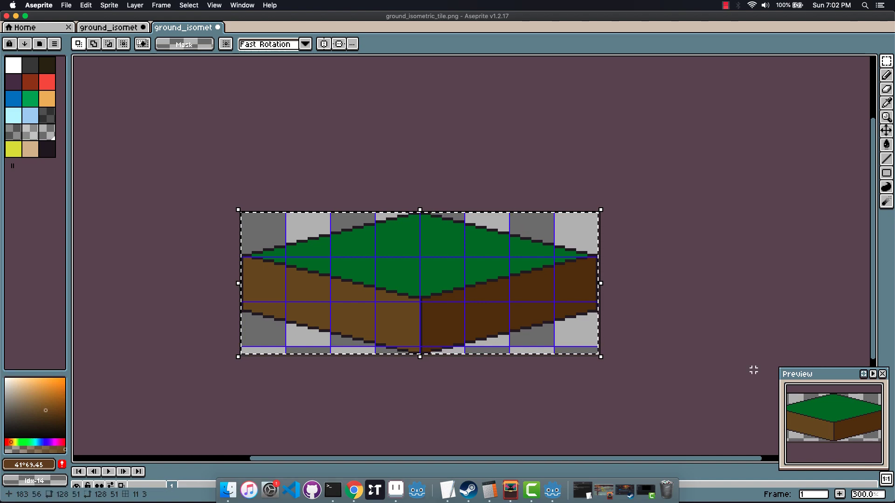
{"action": "left_click", "coordinate": [418, 492]}
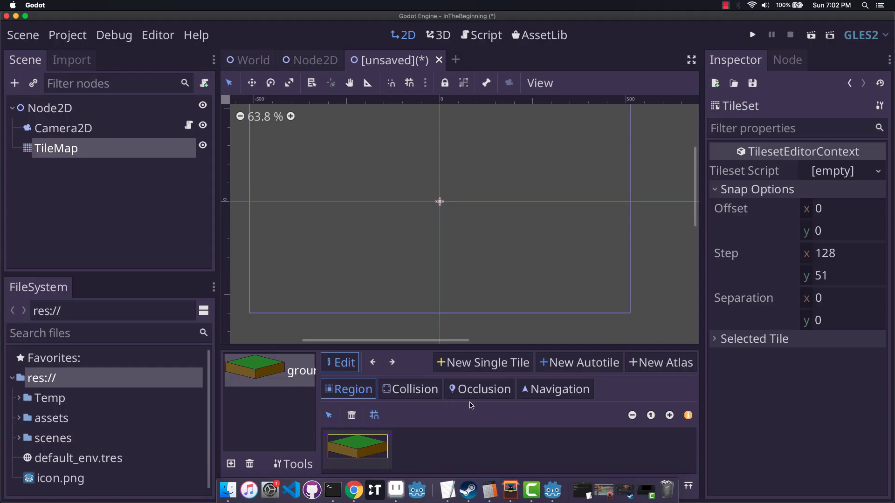
{"action": "left_click_drag", "start_coordinate": [400, 349], "coordinate": [401, 269]}
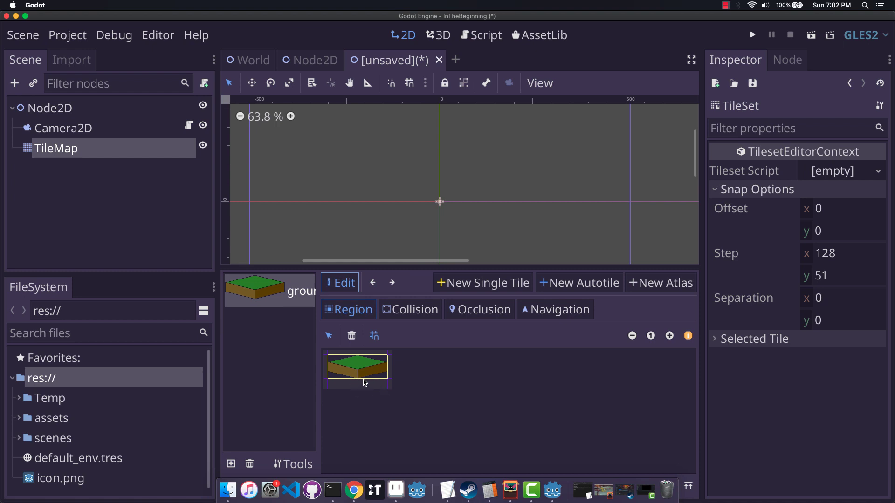
{"action": "left_click_drag", "start_coordinate": [446, 268], "coordinate": [438, 312]}
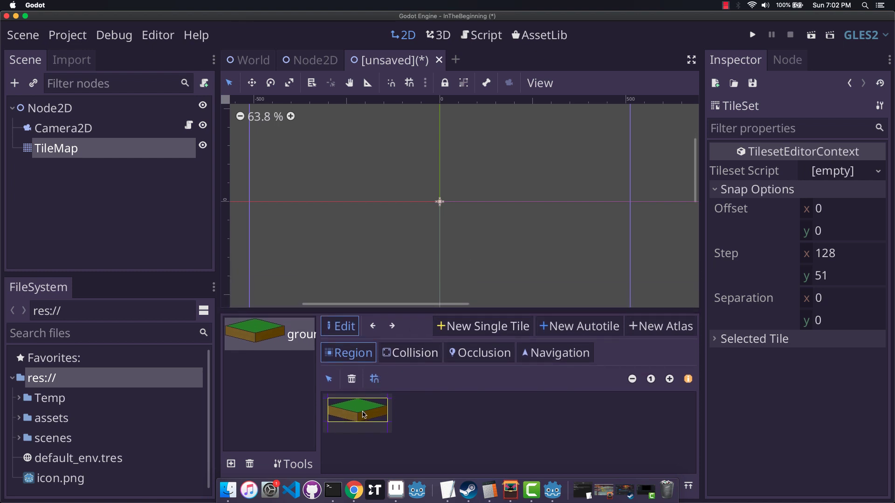
{"action": "left_click", "coordinate": [669, 379]}
{"action": "left_click", "coordinate": [670, 379]}
{"action": "left_click", "coordinate": [669, 379]}
{"action": "left_click", "coordinate": [669, 379]}
{"action": "left_click", "coordinate": [669, 379]}
Enlarge the 2D viewport and select the TileMap node to show its tile palette
{"action": "scroll", "coordinate": [591, 441], "scroll_direction": "down", "scroll_amount": 5}
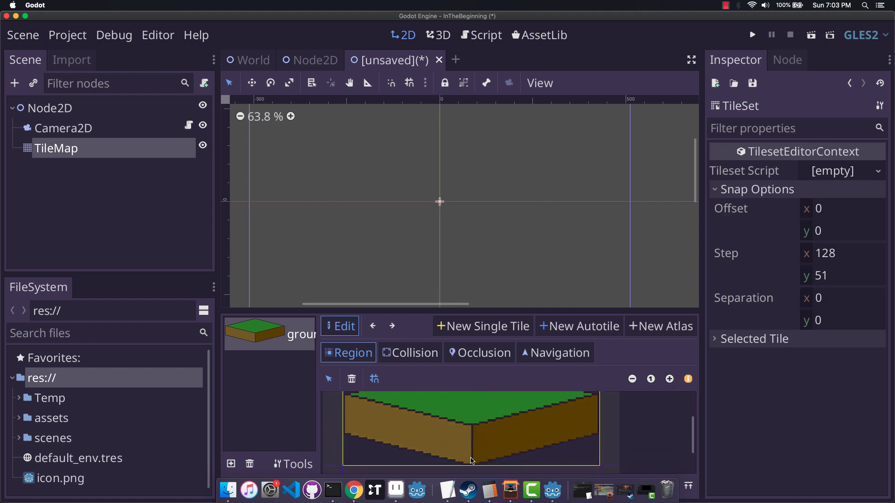
{"action": "scroll", "coordinate": [397, 429], "scroll_direction": "up", "scroll_amount": 3}
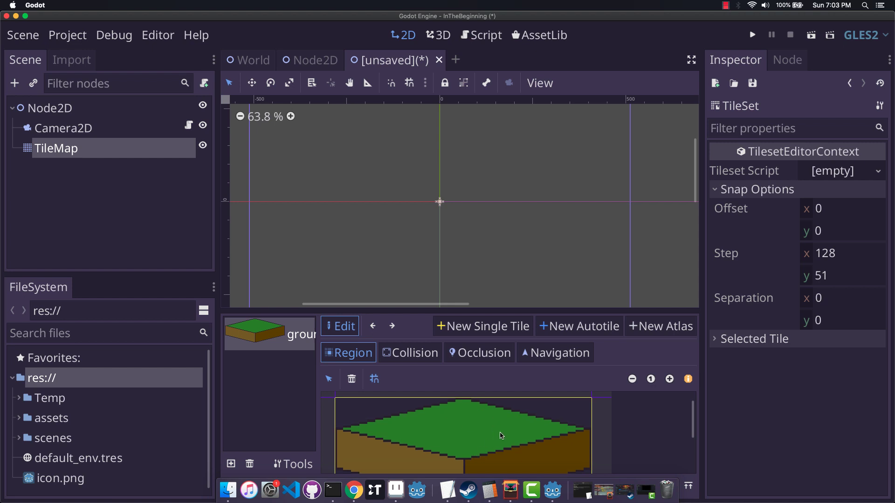
{"action": "scroll", "coordinate": [495, 421], "scroll_direction": "right", "scroll_amount": 3}
{"action": "scroll", "coordinate": [494, 422], "scroll_direction": "down", "scroll_amount": 1}
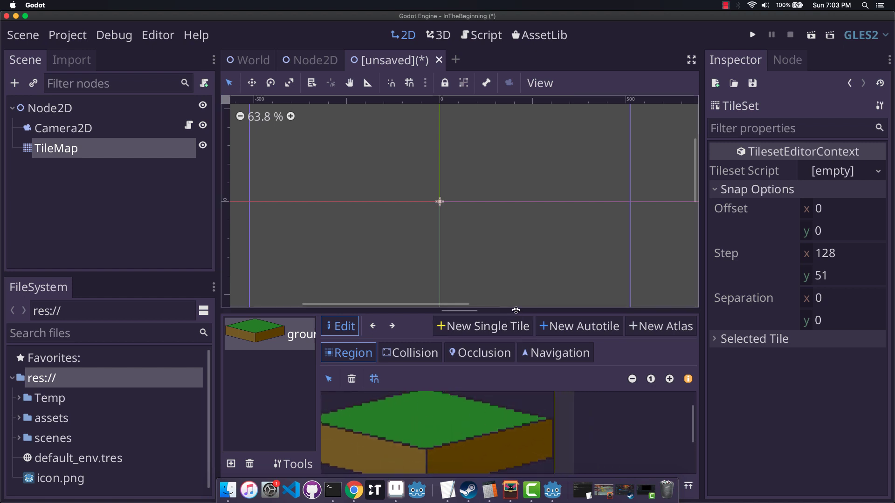
{"action": "left_click_drag", "start_coordinate": [516, 310], "coordinate": [512, 344]}
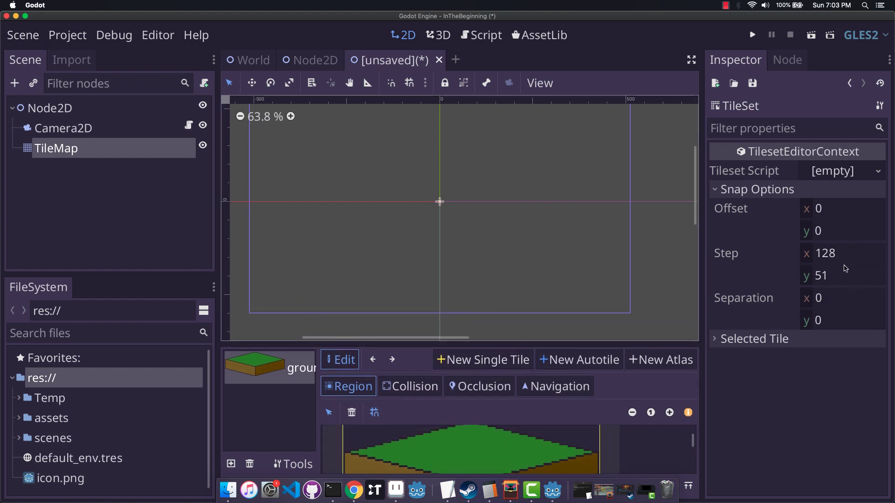
{"action": "left_click", "coordinate": [106, 150]}
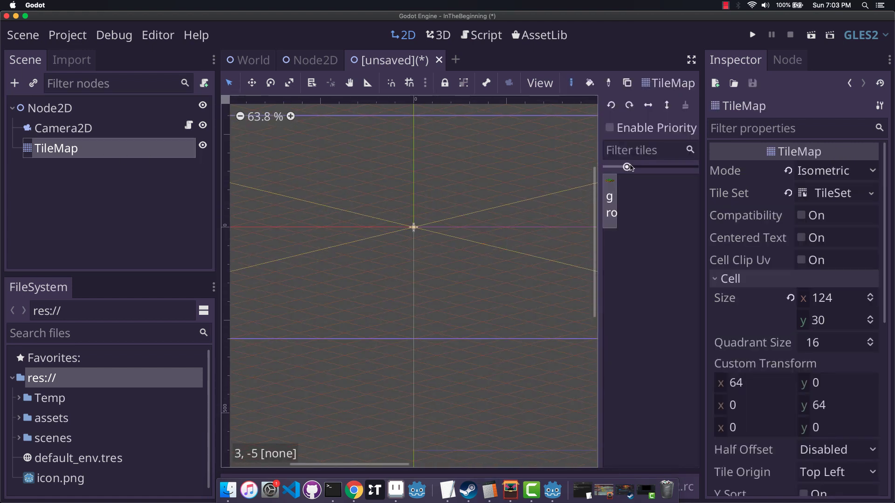
Enlarge the palette previews and paint the first run of ground tiles onto the map
{"action": "left_click_drag", "start_coordinate": [627, 167], "coordinate": [711, 179]}
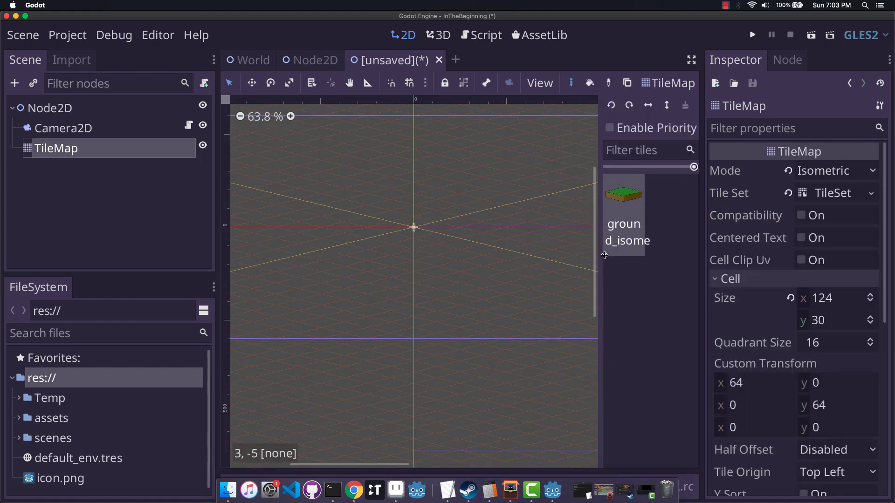
{"action": "mouse_move", "coordinate": [423, 234]}
{"action": "left_mouse_down"}
{"action": "mouse_move", "coordinate": [476, 257]}
{"action": "mouse_move", "coordinate": [384, 241]}
{"action": "mouse_move", "coordinate": [396, 263]}
{"action": "mouse_move", "coordinate": [455, 277]}
{"action": "mouse_move", "coordinate": [433, 261]}
{"action": "mouse_move", "coordinate": [341, 245]}
{"action": "mouse_move", "coordinate": [413, 217]}
{"action": "mouse_move", "coordinate": [511, 256]}
{"action": "mouse_move", "coordinate": [491, 285]}
{"action": "mouse_move", "coordinate": [512, 265]}
{"action": "mouse_move", "coordinate": [478, 282]}
{"action": "mouse_move", "coordinate": [509, 296]}
{"action": "mouse_move", "coordinate": [471, 294]}
{"action": "mouse_move", "coordinate": [321, 245]}
{"action": "mouse_move", "coordinate": [305, 260]}
{"action": "mouse_move", "coordinate": [505, 325]}
{"action": "mouse_move", "coordinate": [378, 302]}
{"action": "mouse_move", "coordinate": [276, 259]}
{"action": "mouse_move", "coordinate": [436, 312]}
{"action": "mouse_move", "coordinate": [385, 296]}
{"action": "mouse_move", "coordinate": [307, 242]}
{"action": "mouse_move", "coordinate": [286, 249]}
{"action": "mouse_move", "coordinate": [332, 220]}
{"action": "mouse_move", "coordinate": [402, 209]}
{"action": "mouse_move", "coordinate": [558, 276]}
{"action": "mouse_move", "coordinate": [492, 229]}
{"action": "mouse_move", "coordinate": [579, 271]}
{"action": "mouse_move", "coordinate": [561, 248]}
{"action": "mouse_move", "coordinate": [586, 271]}
{"action": "mouse_move", "coordinate": [543, 296]}
{"action": "mouse_move", "coordinate": [541, 283]}
{"action": "mouse_move", "coordinate": [594, 249]}
{"action": "mouse_move", "coordinate": [587, 294]}
{"action": "mouse_move", "coordinate": [508, 328]}
{"action": "mouse_move", "coordinate": [535, 302]}
{"action": "mouse_move", "coordinate": [483, 324]}
{"action": "mouse_move", "coordinate": [484, 335]}
{"action": "mouse_move", "coordinate": [247, 268]}
{"action": "mouse_move", "coordinate": [298, 231]}
{"action": "mouse_move", "coordinate": [267, 244]}
{"action": "mouse_move", "coordinate": [251, 272]}
{"action": "mouse_move", "coordinate": [360, 331]}
{"action": "mouse_move", "coordinate": [465, 345]}
{"action": "mouse_move", "coordinate": [350, 321]}
{"action": "mouse_move", "coordinate": [274, 287]}
{"action": "mouse_move", "coordinate": [459, 337]}
{"action": "mouse_move", "coordinate": [585, 310]}
{"action": "mouse_move", "coordinate": [496, 253]}
{"action": "left_mouse_up"}
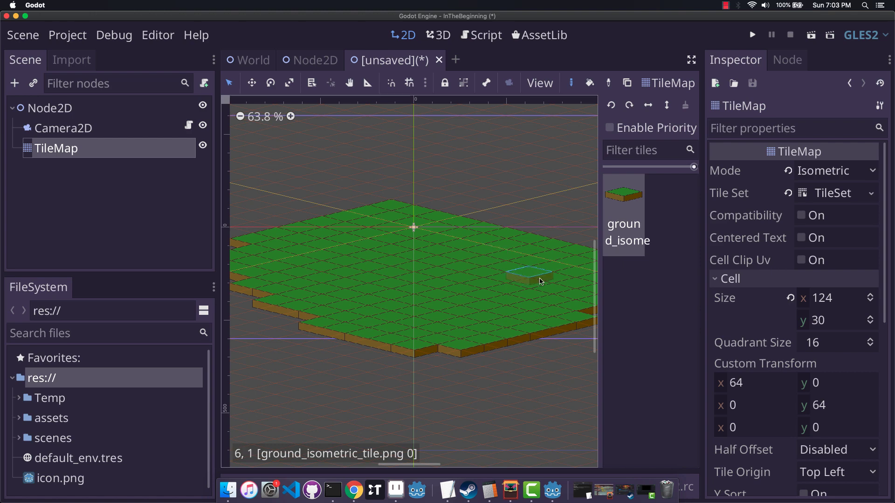
{"action": "left_click", "coordinate": [396, 490]}
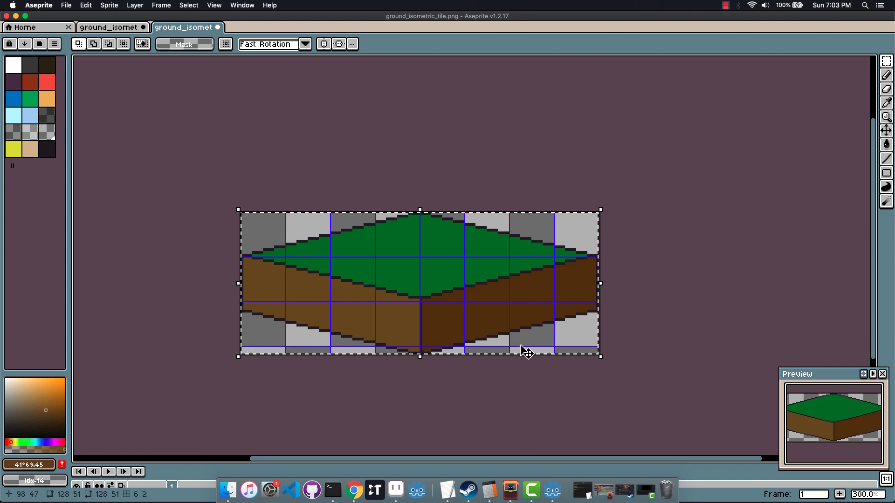
{"action": "left_click", "coordinate": [553, 490]}
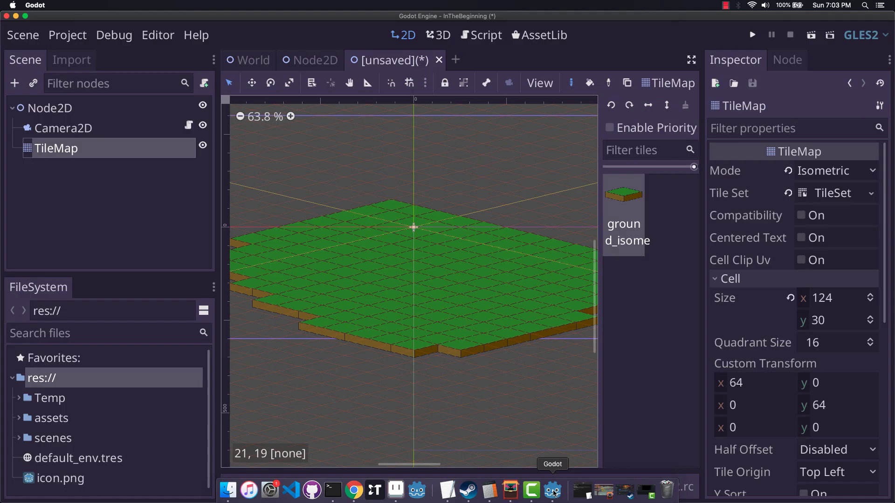
{"action": "scroll", "coordinate": [416, 373], "scroll_direction": "left", "scroll_amount": 3}
{"action": "scroll", "coordinate": [417, 373], "scroll_direction": "up", "scroll_amount": 2}
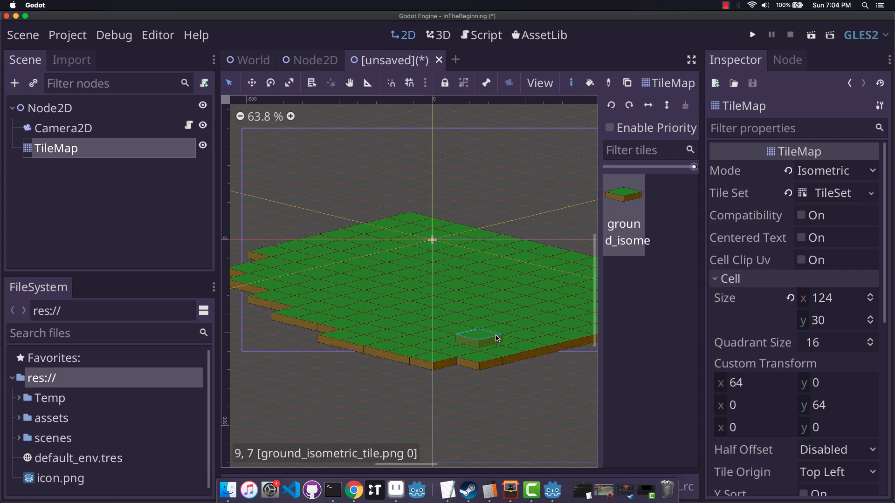
Fill the missing tiles along the bottom row and the stepped left and right edges
{"action": "left_click", "coordinate": [444, 364]}
{"action": "left_click", "coordinate": [294, 328]}
{"action": "left_click_drag", "start_coordinate": [295, 329], "coordinate": [239, 303]}
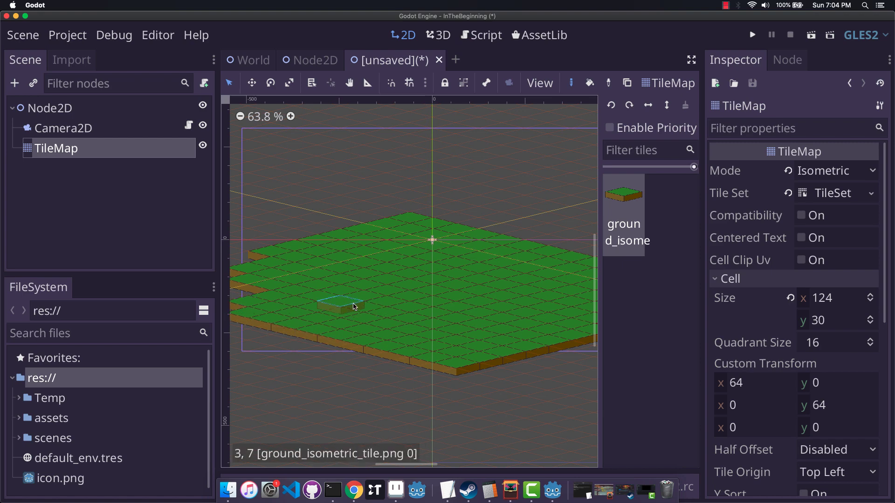
{"action": "scroll", "coordinate": [559, 299], "scroll_direction": "down", "scroll_amount": 1}
{"action": "left_click_drag", "start_coordinate": [704, 285], "coordinate": [777, 285]}
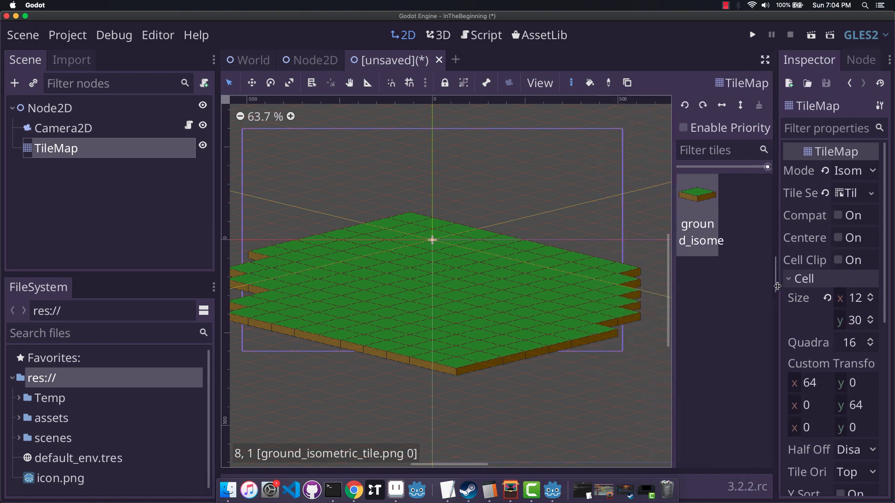
{"action": "left_click_drag", "start_coordinate": [217, 266], "coordinate": [110, 265]}
{"action": "mouse_move", "coordinate": [544, 321]}
{"action": "left_mouse_down"}
{"action": "mouse_move", "coordinate": [559, 306]}
{"action": "mouse_move", "coordinate": [558, 287]}
{"action": "mouse_move", "coordinate": [540, 274]}
{"action": "mouse_move", "coordinate": [597, 296]}
{"action": "mouse_move", "coordinate": [585, 306]}
{"action": "mouse_move", "coordinate": [576, 301]}
{"action": "mouse_move", "coordinate": [624, 299]}
{"action": "mouse_move", "coordinate": [537, 307]}
{"action": "mouse_move", "coordinate": [524, 273]}
{"action": "left_mouse_up"}
{"action": "scroll", "coordinate": [326, 334], "scroll_direction": "left", "scroll_amount": 10}
{"action": "mouse_move", "coordinate": [387, 324]}
{"action": "left_mouse_down"}
{"action": "mouse_move", "coordinate": [317, 307]}
{"action": "mouse_move", "coordinate": [363, 260]}
{"action": "mouse_move", "coordinate": [293, 289]}
{"action": "mouse_move", "coordinate": [257, 286]}
{"action": "mouse_move", "coordinate": [296, 280]}
{"action": "mouse_move", "coordinate": [355, 293]}
{"action": "left_mouse_up"}
{"action": "scroll", "coordinate": [585, 339], "scroll_direction": "right", "scroll_amount": 5}
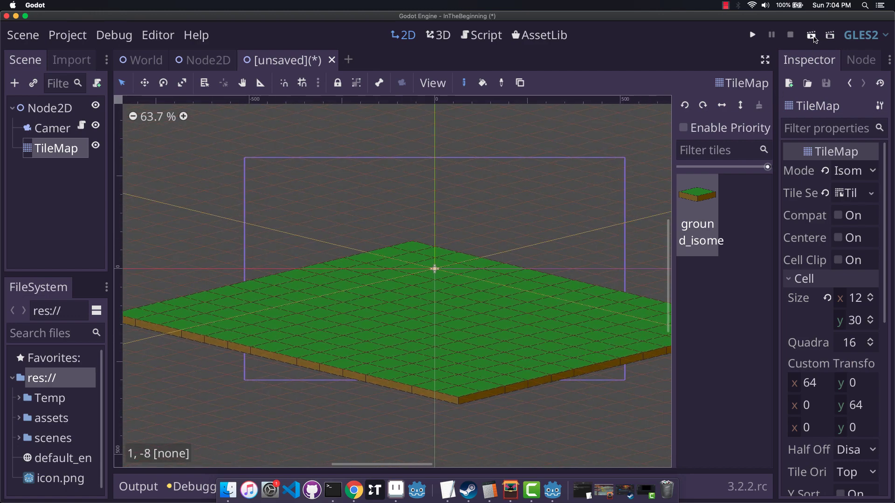
Run the scene, saving it as Node2D.tscn over the existing file
{"action": "left_click", "coordinate": [811, 37]}
{"action": "left_click", "coordinate": [505, 276]}
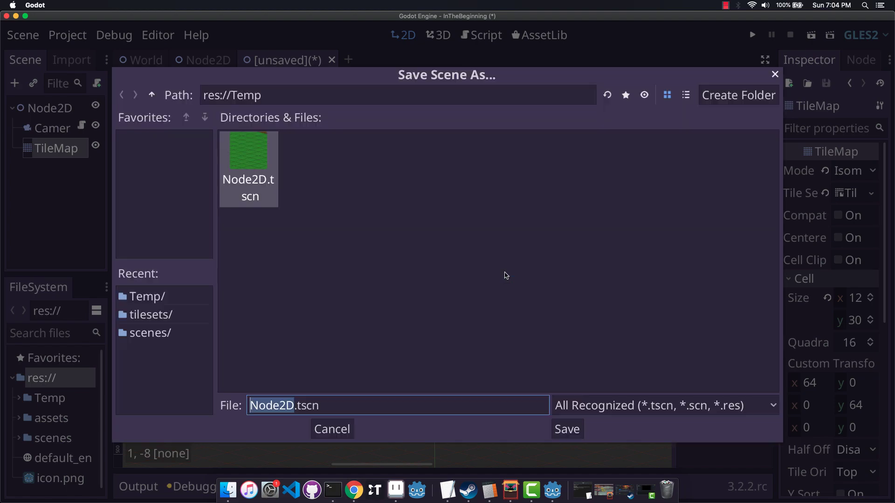
{"action": "left_click", "coordinate": [565, 430]}
{"action": "left_click", "coordinate": [480, 274]}
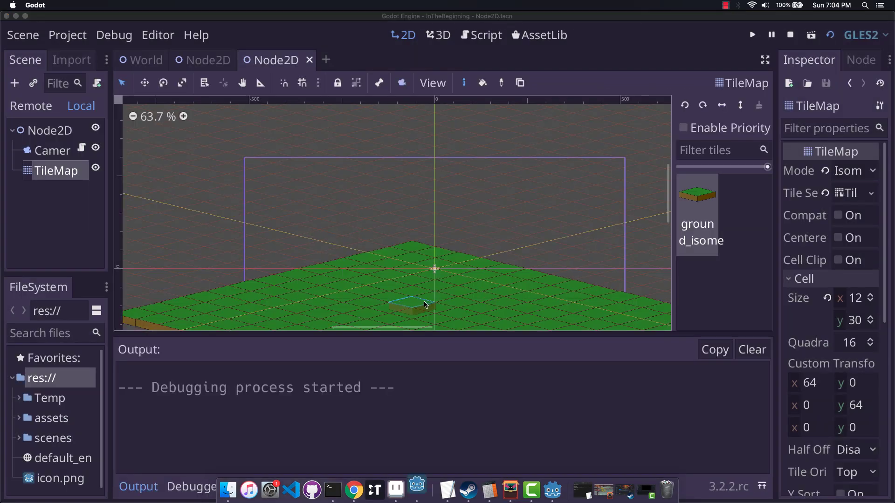
Pan the camera around the grass floor in the running game window
{"action": "left_click_drag", "start_coordinate": [498, 308], "coordinate": [506, 269]}
{"action": "left_click_drag", "start_coordinate": [404, 254], "coordinate": [459, 229]}
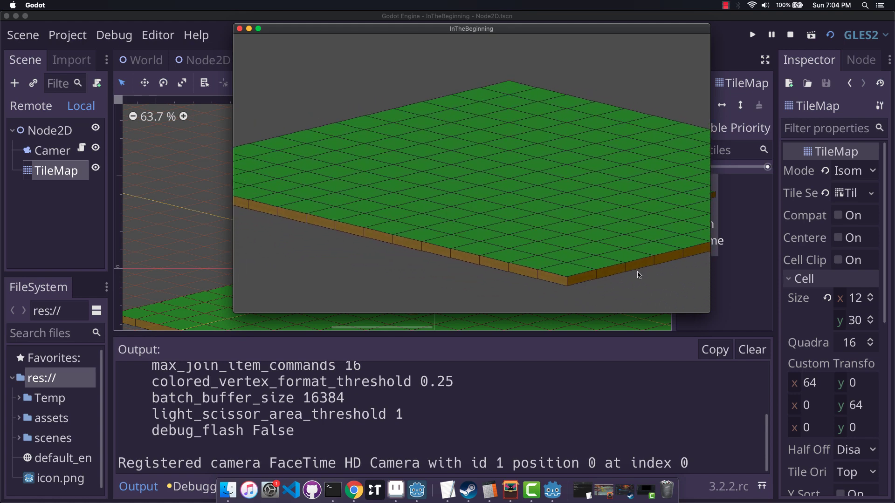
{"action": "left_click_drag", "start_coordinate": [504, 270], "coordinate": [562, 287]}
{"action": "left_click_drag", "start_coordinate": [590, 256], "coordinate": [461, 257]}
{"action": "left_click_drag", "start_coordinate": [513, 266], "coordinate": [364, 269]}
{"action": "left_click_drag", "start_coordinate": [489, 253], "coordinate": [485, 232]}
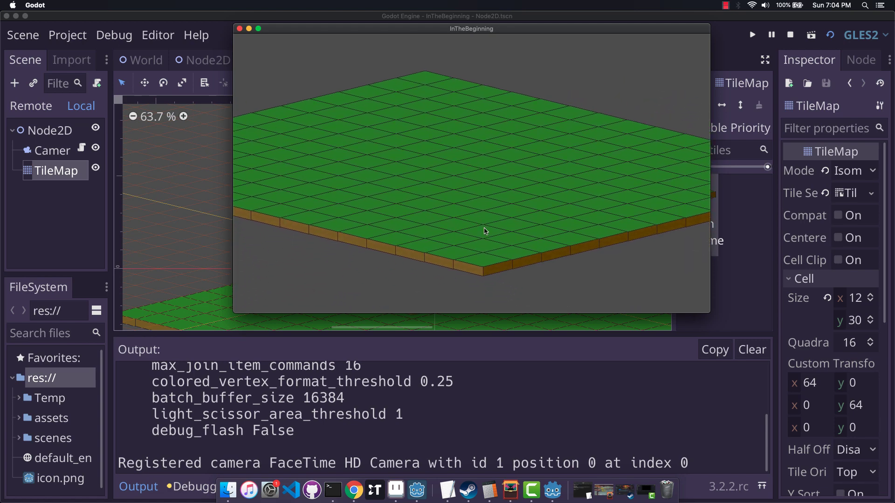
{"action": "left_click", "coordinate": [239, 29]}
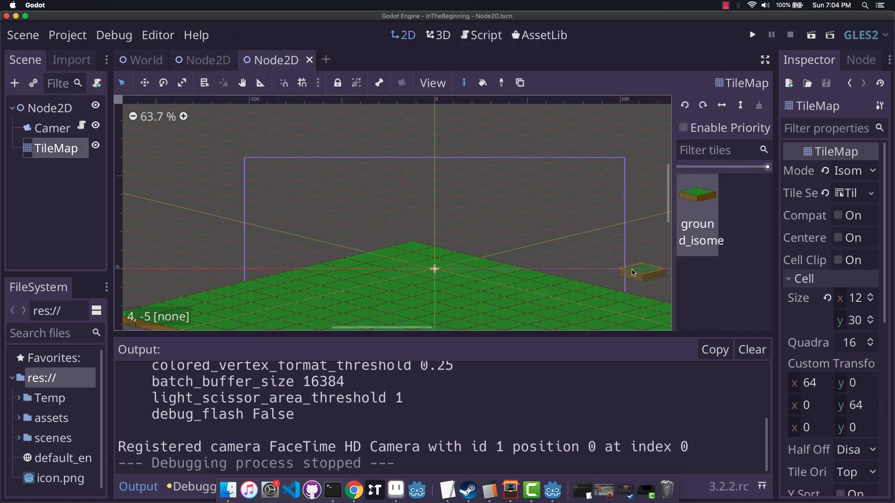
{"action": "scroll", "coordinate": [508, 264], "scroll_direction": "down", "scroll_amount": 3}
{"action": "scroll", "coordinate": [522, 270], "scroll_direction": "down", "scroll_amount": 5}
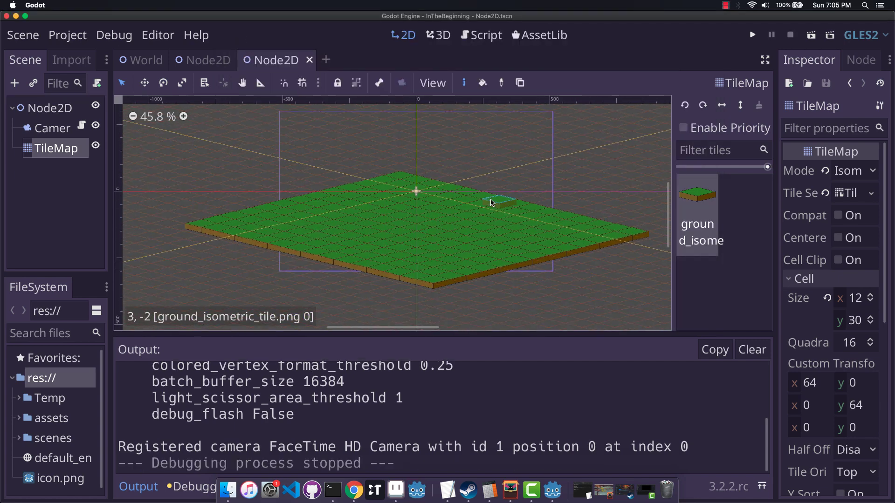